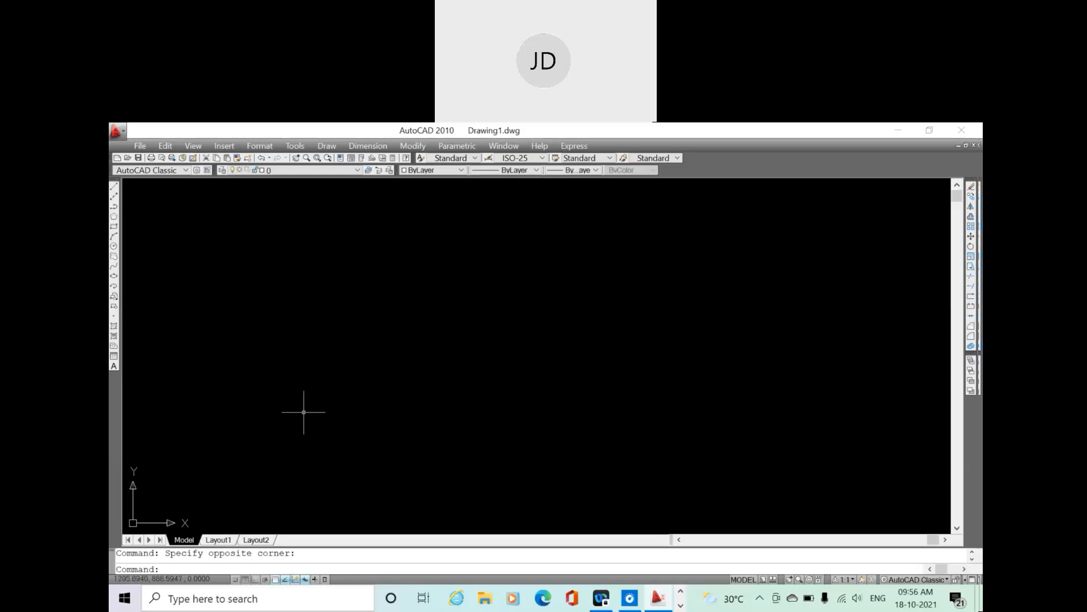
{"action": "left_click", "coordinate": [216, 280]}
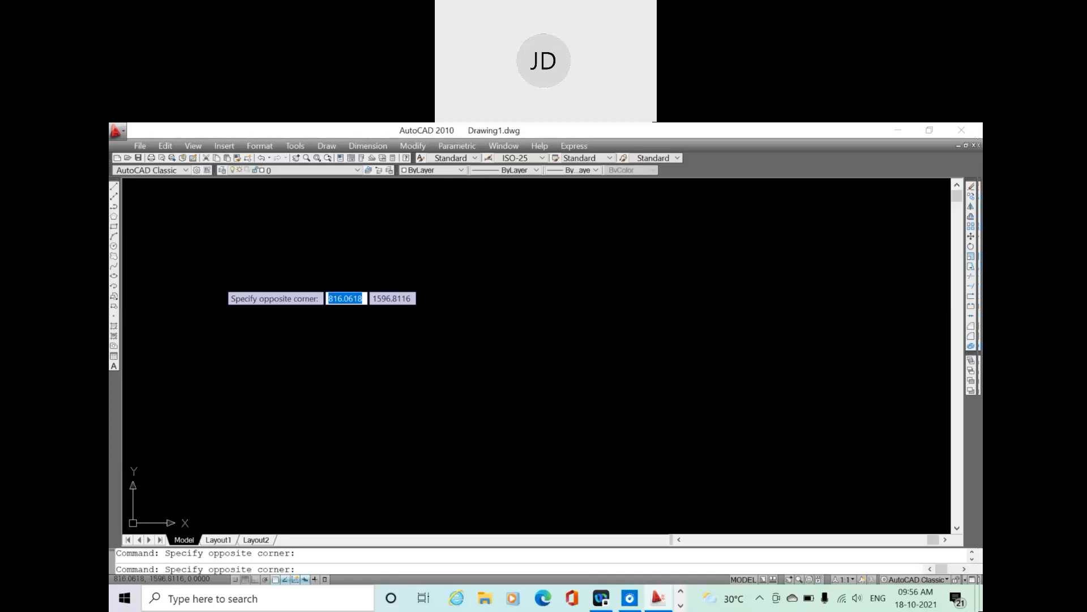
{"action": "left_click", "coordinate": [330, 301]}
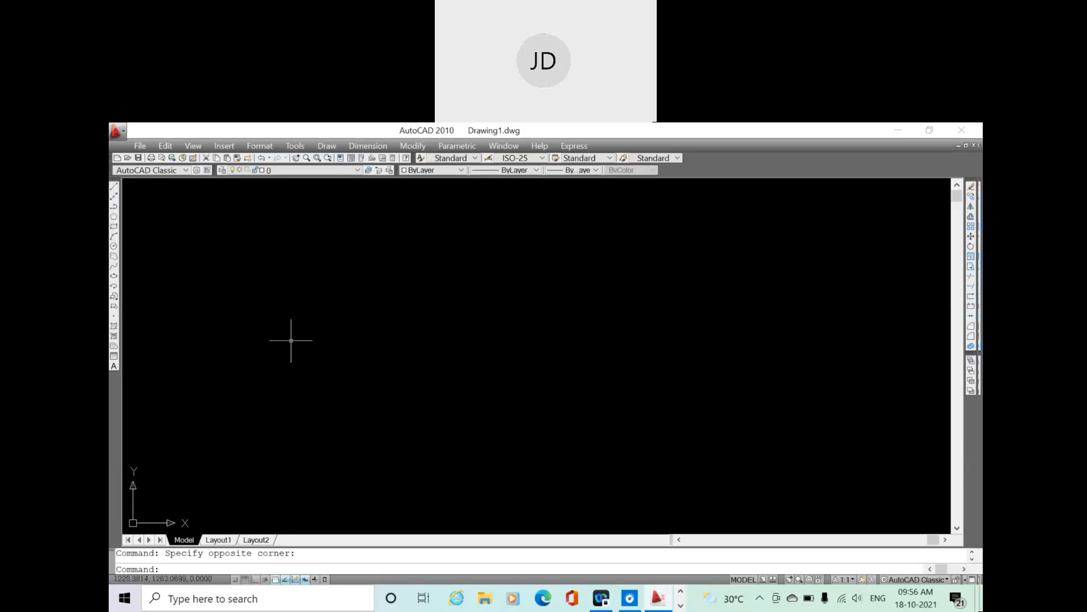
{"action": "left_click", "coordinate": [114, 187]}
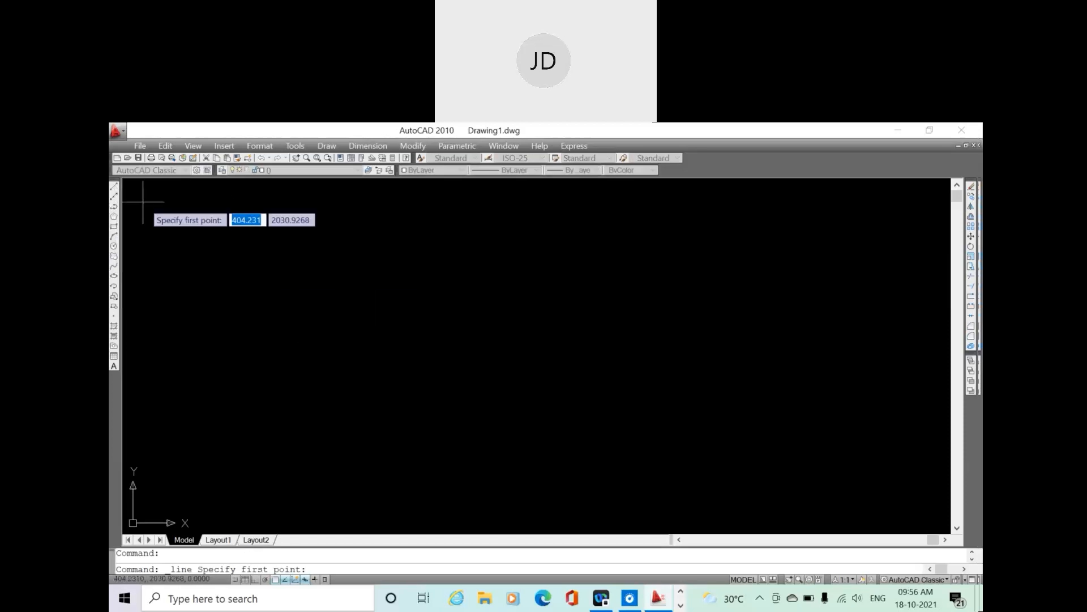
{"action": "key", "text": "Escape"}
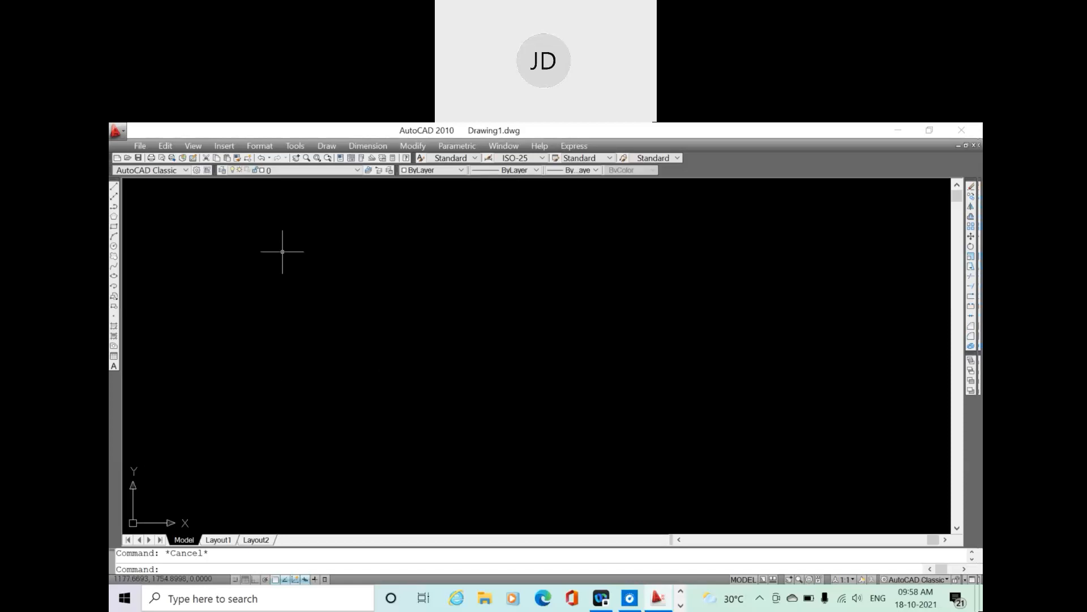
{"action": "double_click", "coordinate": [286, 387]}
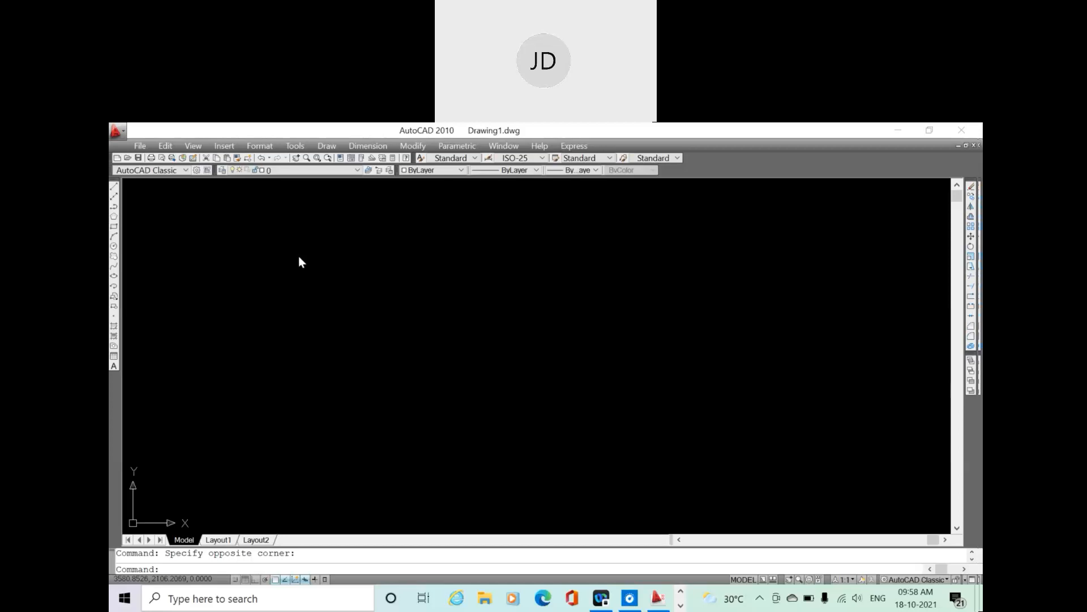
{"action": "left_click", "coordinate": [926, 131]}
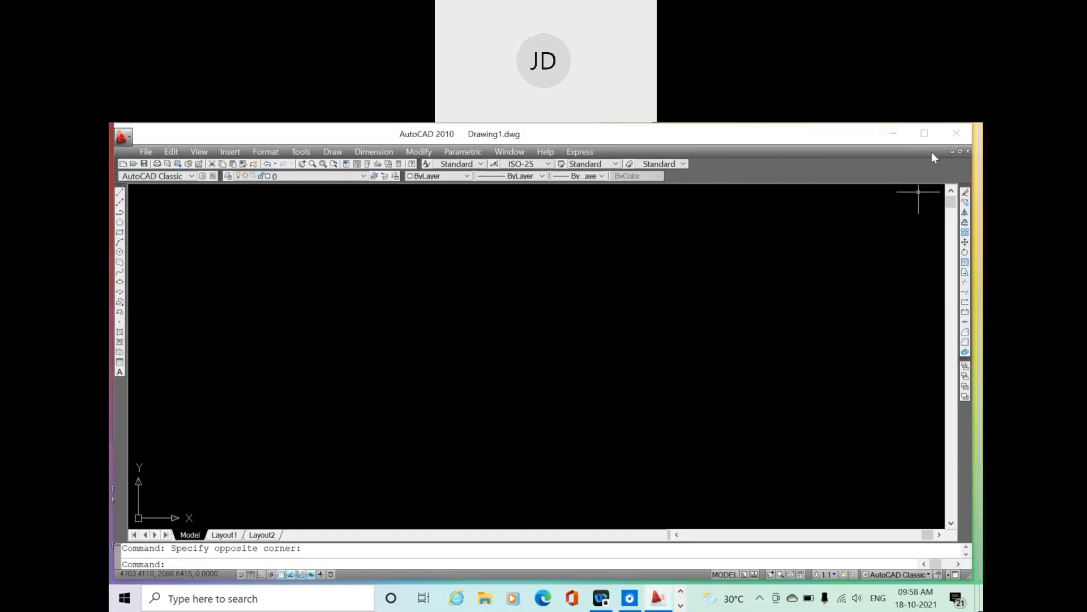
{"action": "left_click", "coordinate": [924, 135]}
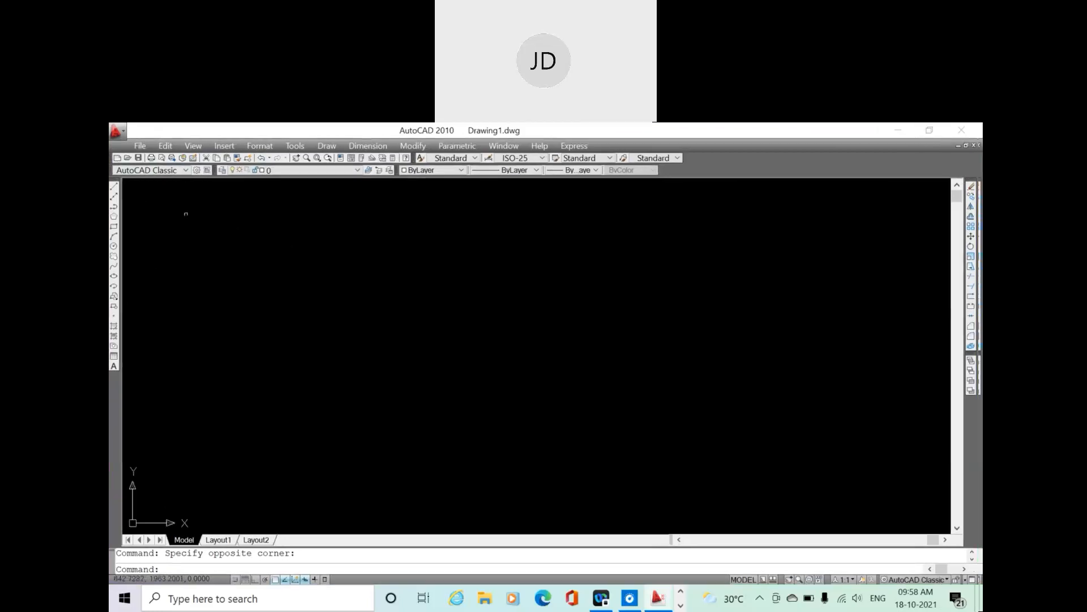
Configure the drawing units to decimal length with 0.00 precision and centimeters as the insertion scale
{"action": "left_click", "coordinate": [270, 150]}
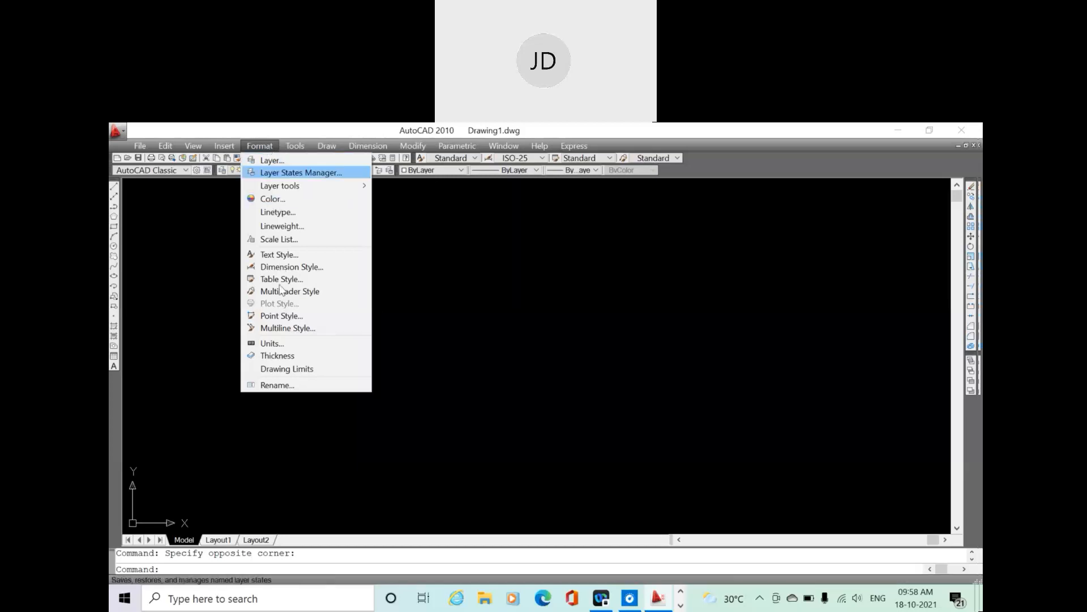
{"action": "left_click", "coordinate": [272, 344]}
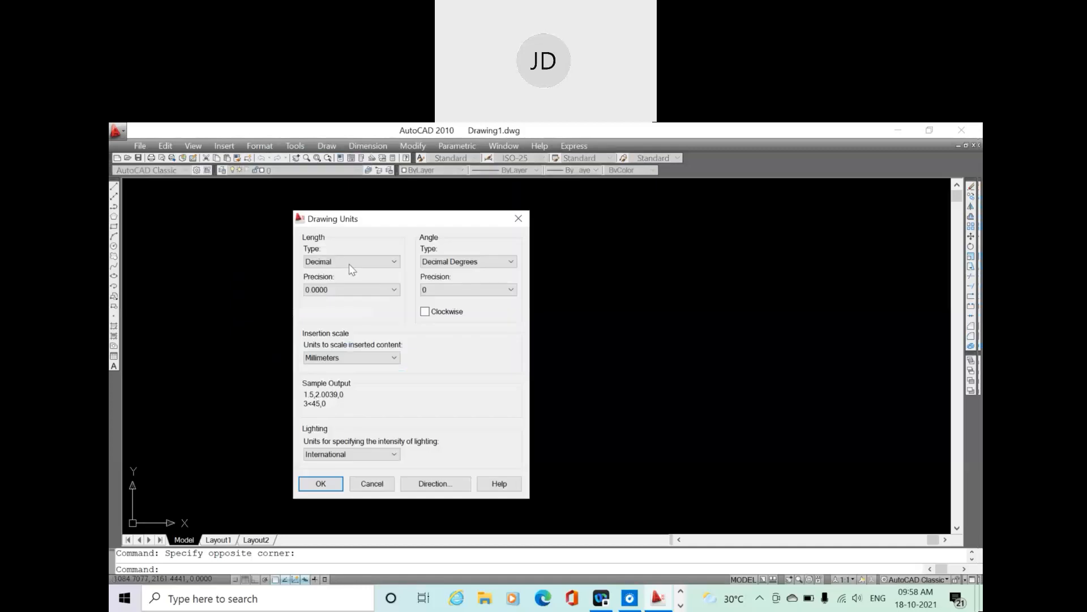
{"action": "left_click", "coordinate": [378, 262]}
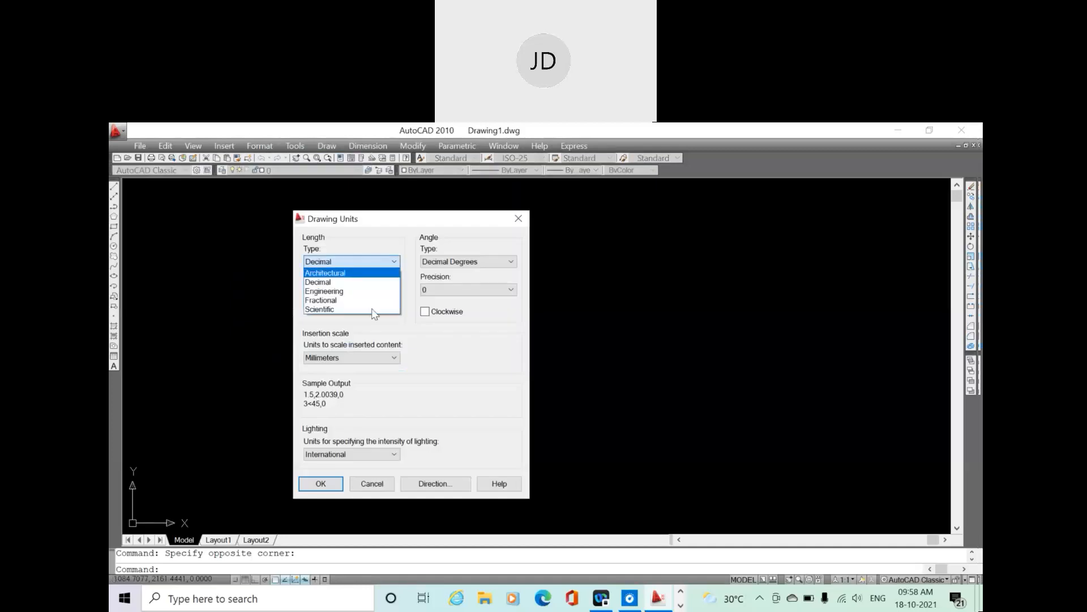
{"action": "left_click", "coordinate": [337, 282]}
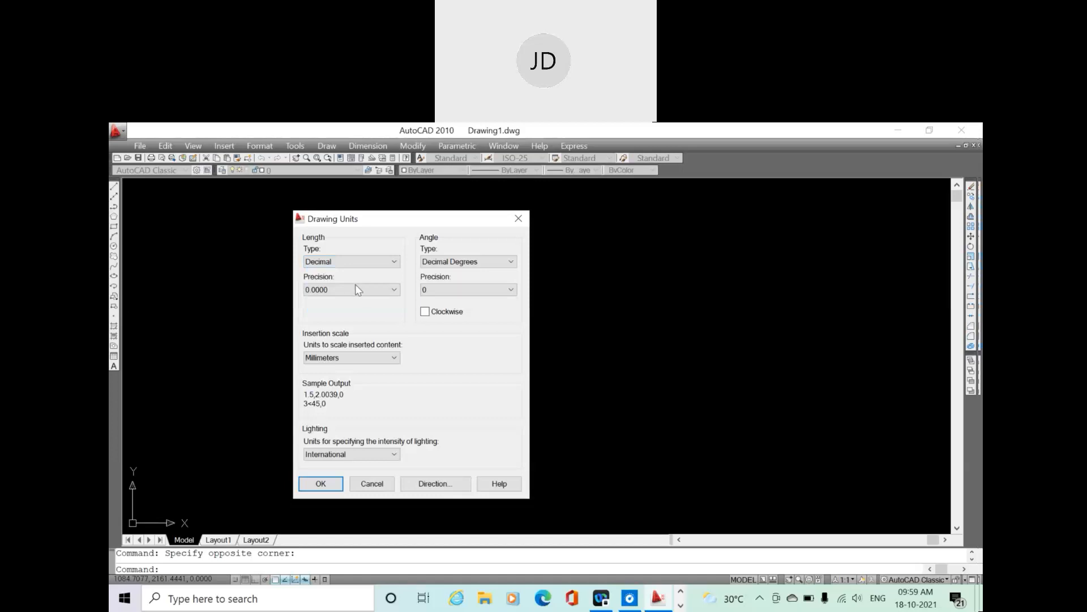
{"action": "left_click", "coordinate": [362, 291]}
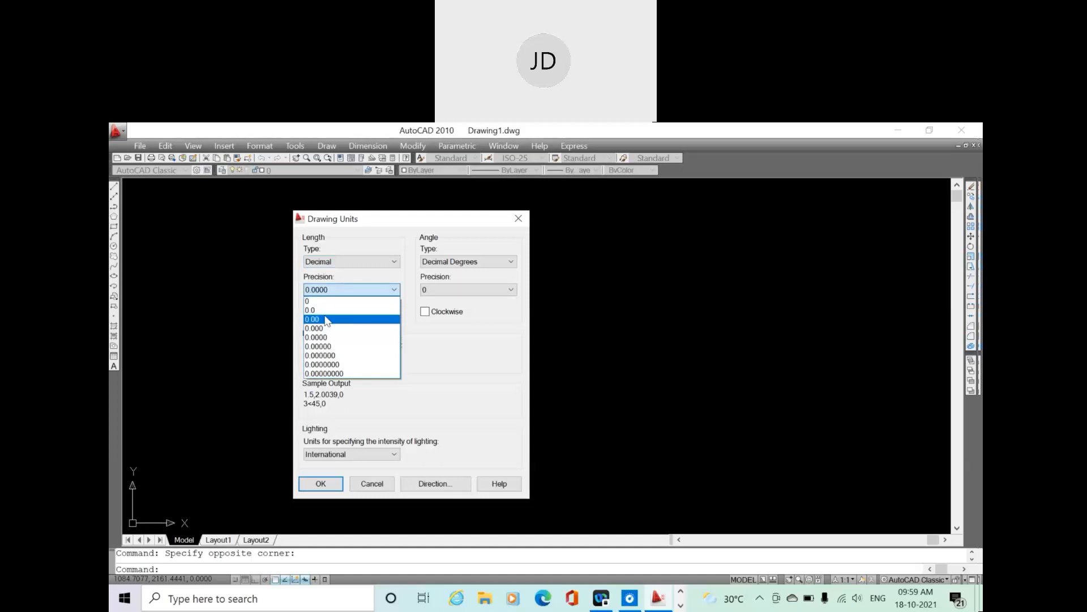
{"action": "left_click", "coordinate": [324, 318]}
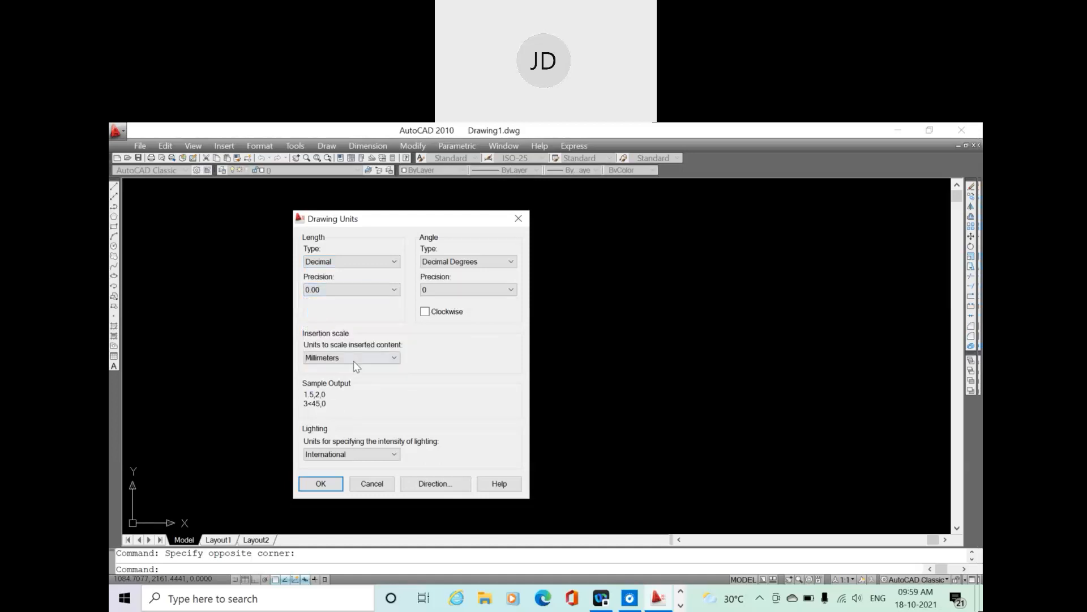
{"action": "left_click", "coordinate": [371, 357]}
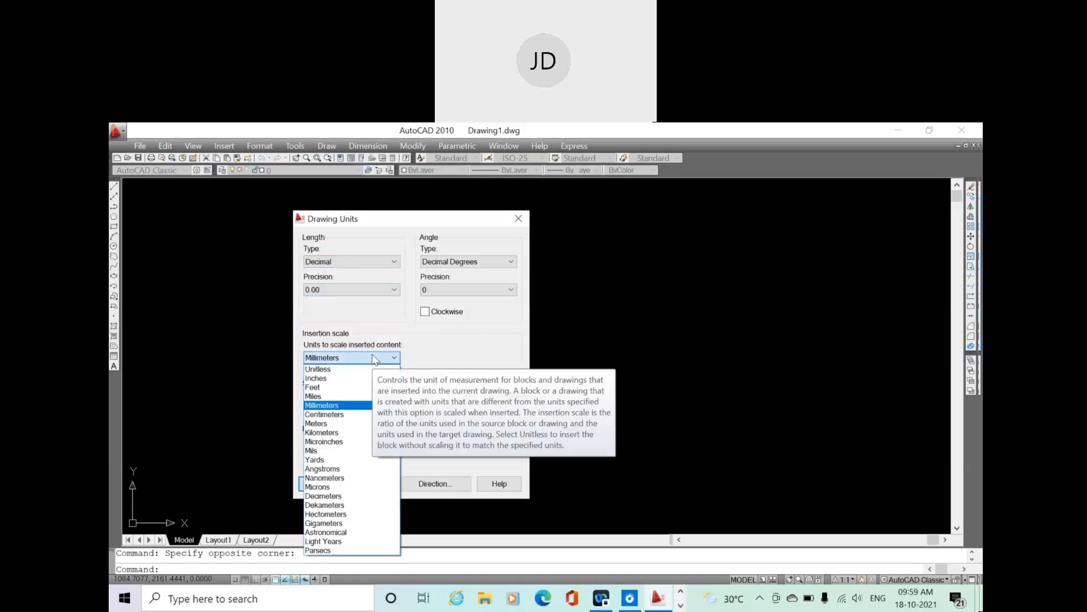
{"action": "left_click", "coordinate": [341, 416]}
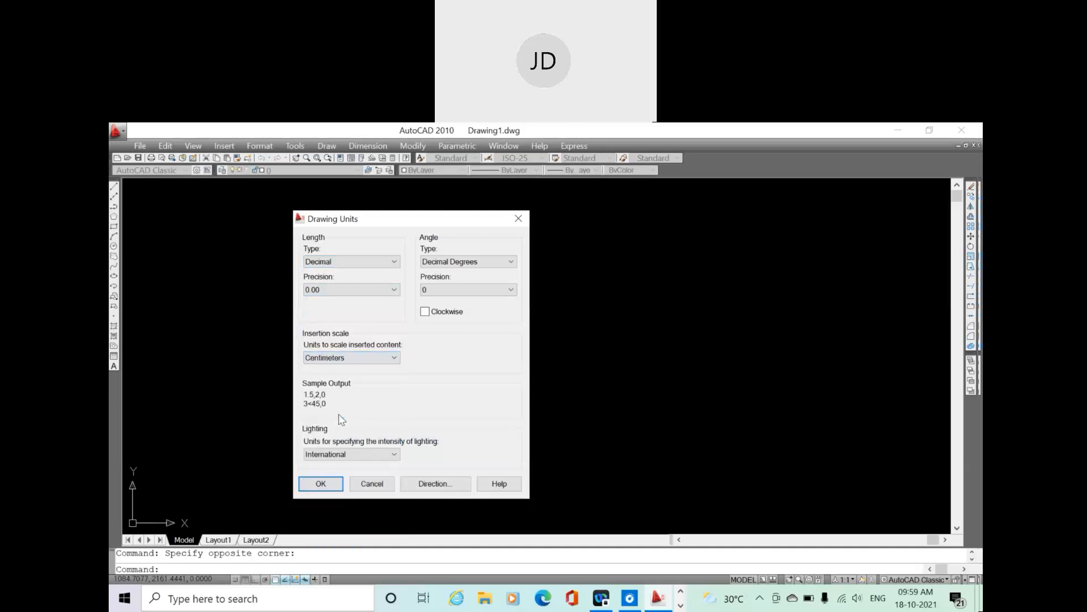
{"action": "left_click", "coordinate": [502, 296]}
{"action": "left_click", "coordinate": [501, 299]}
{"action": "left_click", "coordinate": [320, 485]}
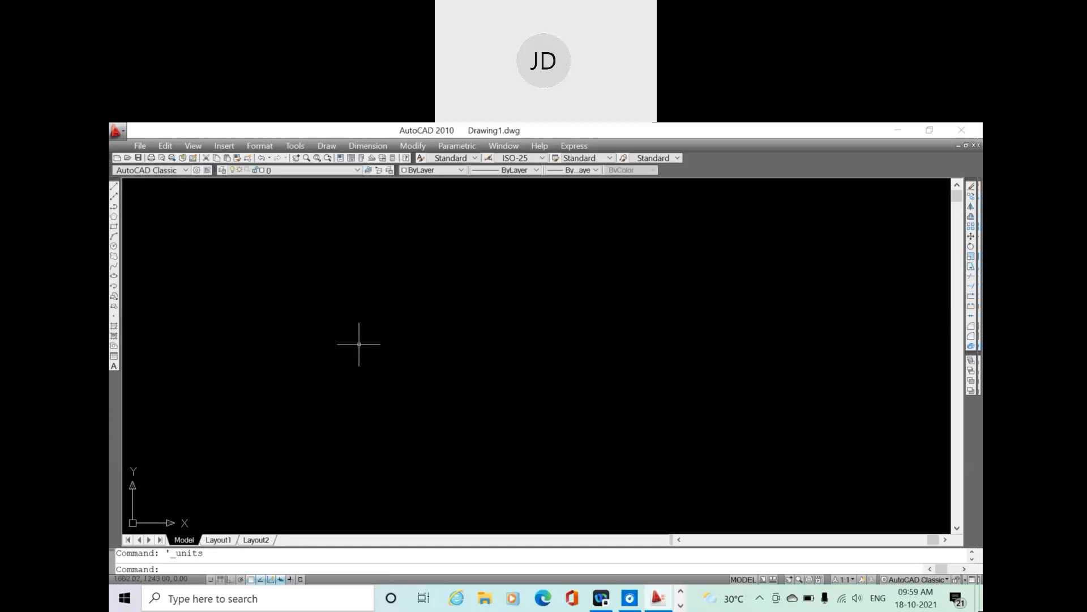
{"action": "left_click", "coordinate": [113, 187]}
{"action": "left_click", "coordinate": [237, 333]}
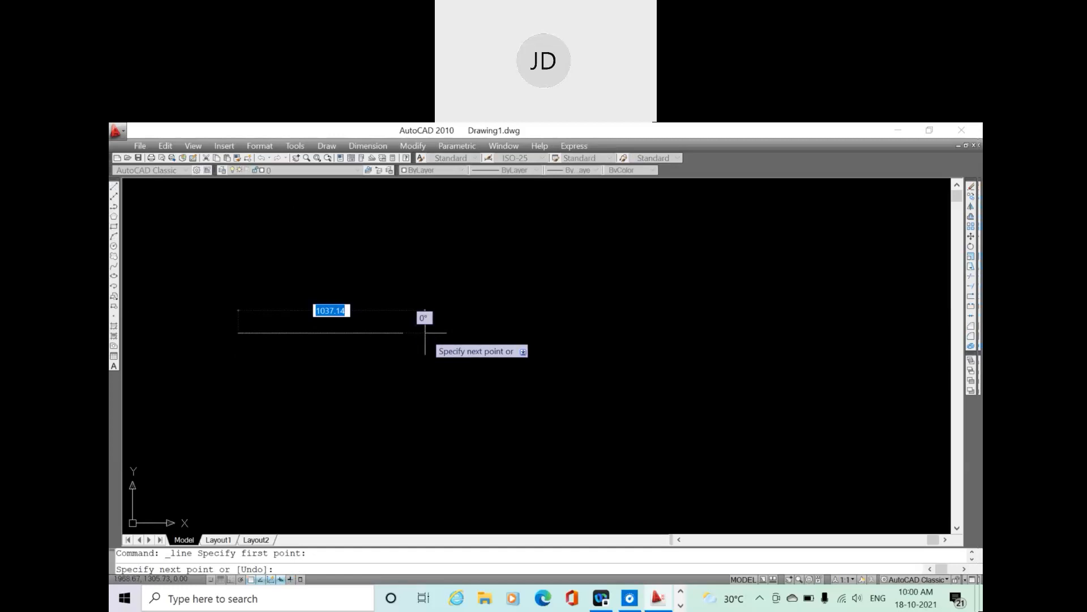
{"action": "key", "text": "Escape"}
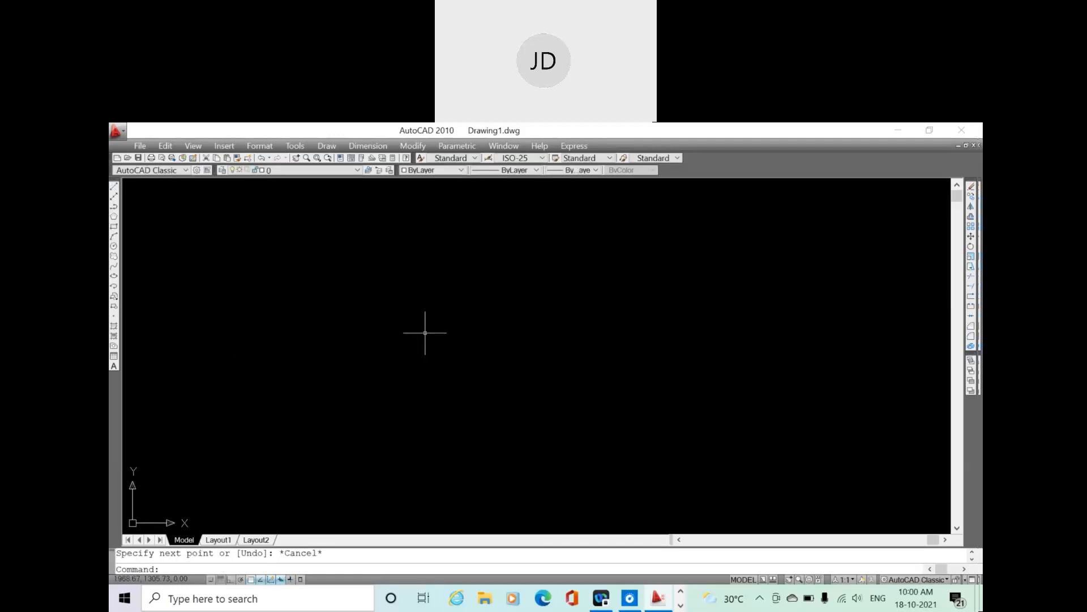
Draw a horizontal line 10 units long at an angle of 0° in the empty drawing area
{"action": "left_click", "coordinate": [114, 187]}
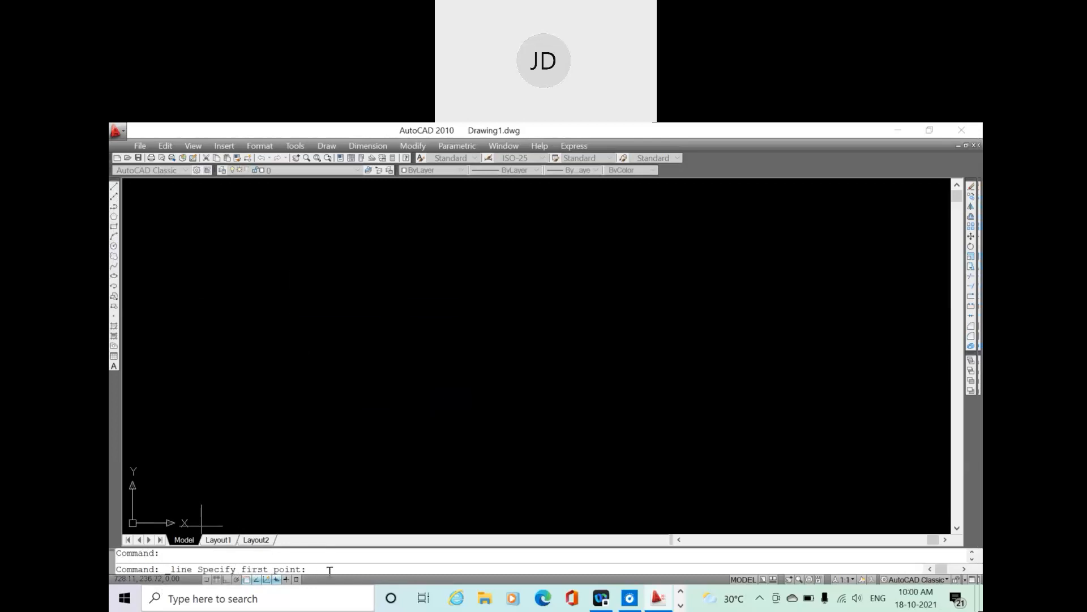
{"action": "left_click", "coordinate": [258, 302]}
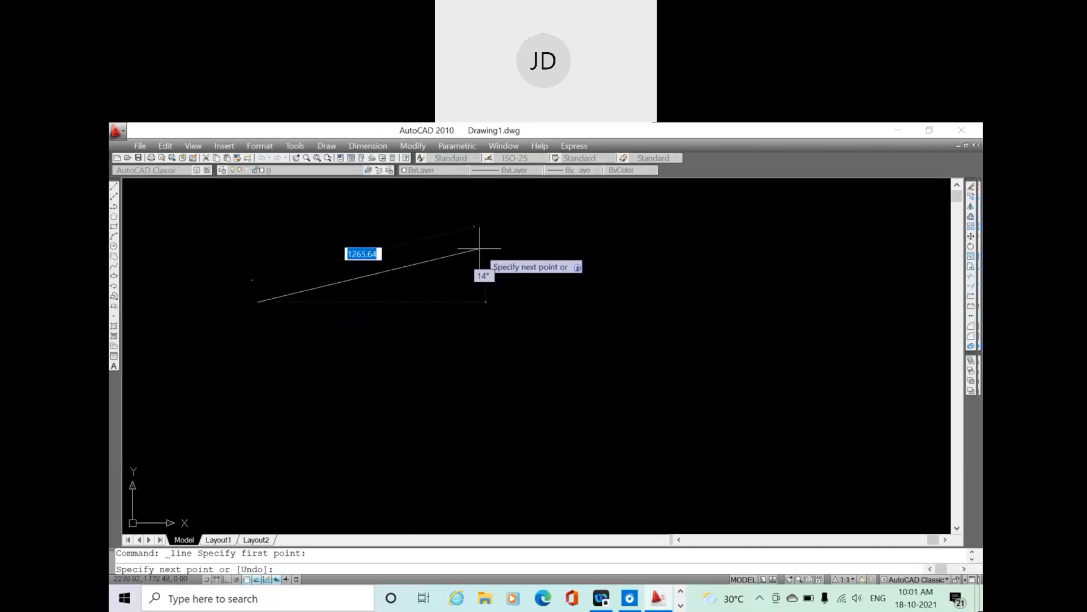
{"action": "type", "text": "10"}
{"action": "key", "text": "Tab"}
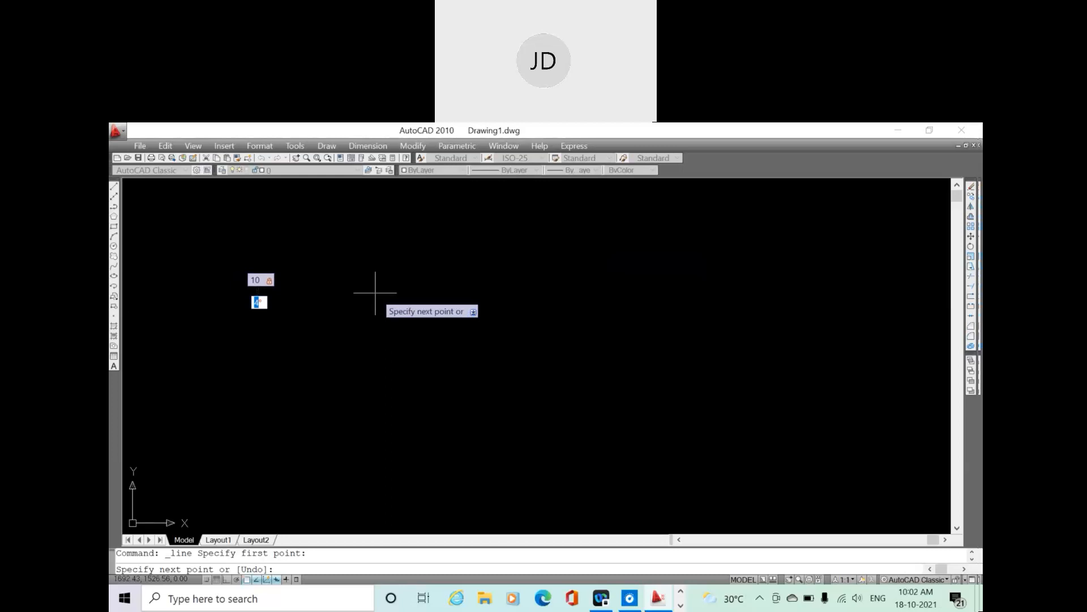
{"action": "type", "text": "0"}
{"action": "key", "text": "Return"}
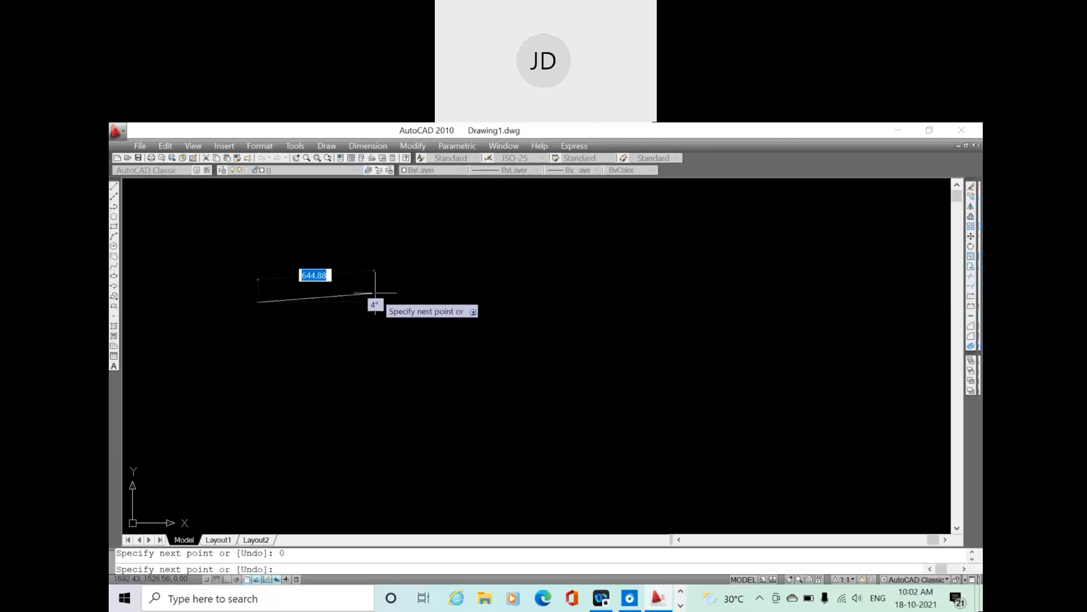
{"action": "right_click", "coordinate": [374, 293]}
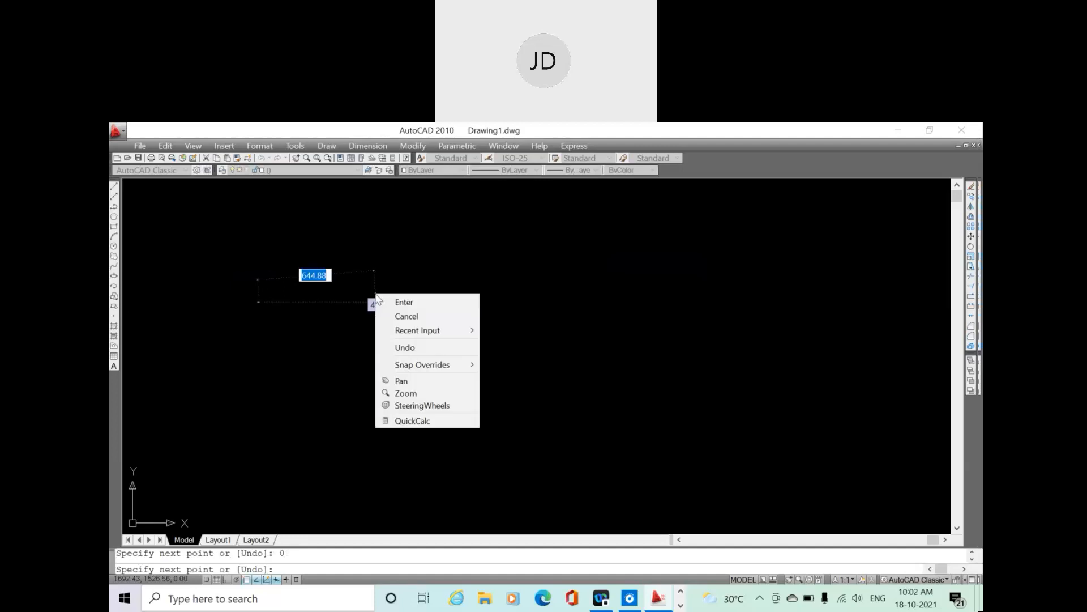
{"action": "left_click", "coordinate": [403, 303]}
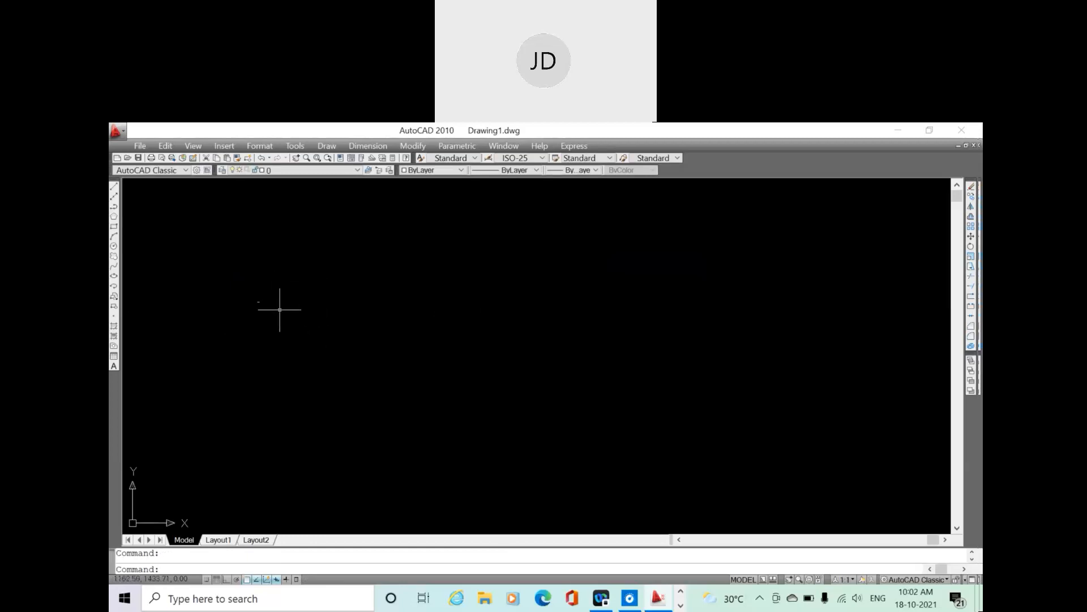
Add a linear dimension between the line's two endpoints, placing the dimension line above it
{"action": "scroll", "coordinate": [257, 293], "scroll_direction": "up", "scroll_amount": 4}
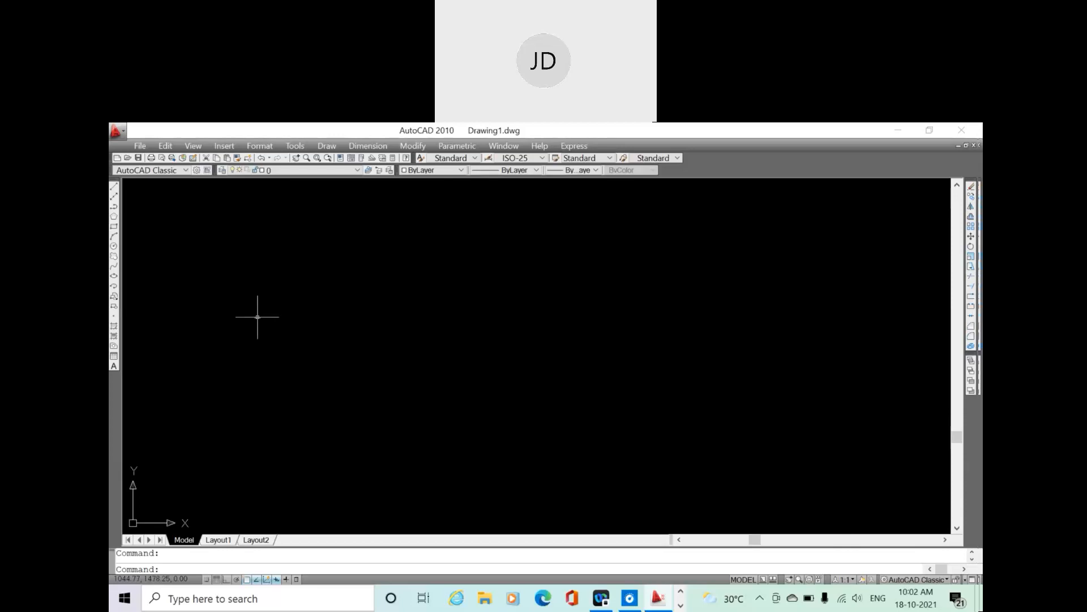
{"action": "scroll", "coordinate": [211, 287], "scroll_direction": "up", "scroll_amount": 2}
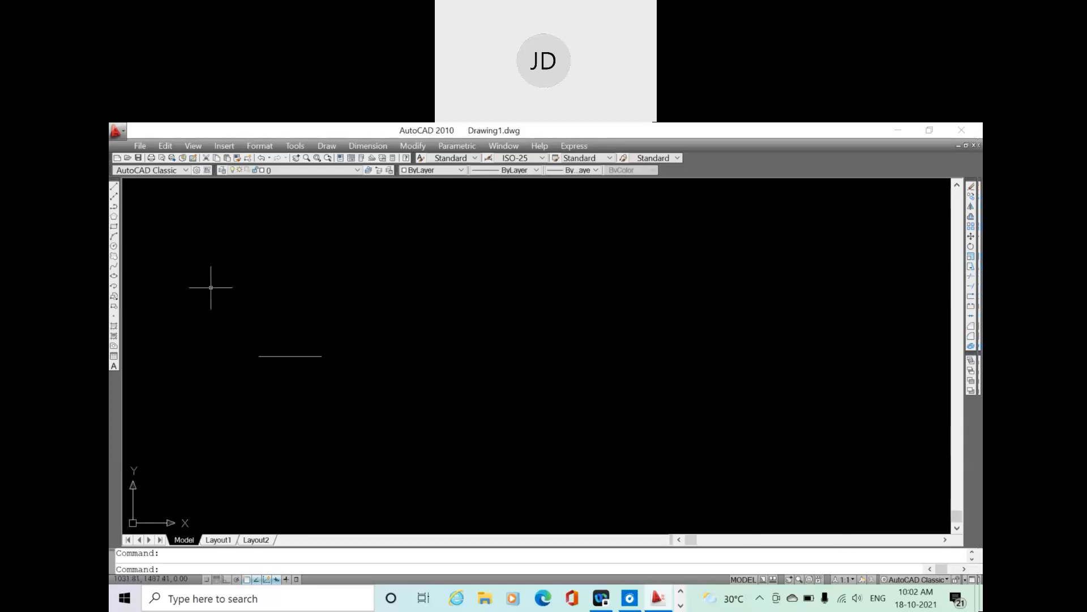
{"action": "scroll", "coordinate": [232, 325], "scroll_direction": "up", "scroll_amount": 2}
{"action": "scroll", "coordinate": [283, 369], "scroll_direction": "up", "scroll_amount": 2}
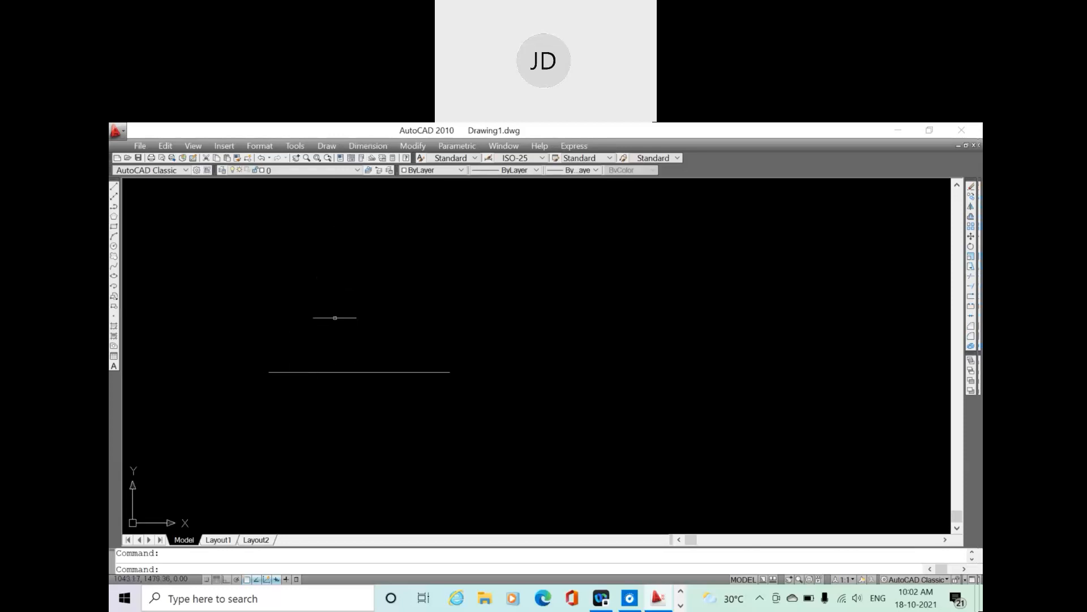
{"action": "left_click", "coordinate": [368, 146]}
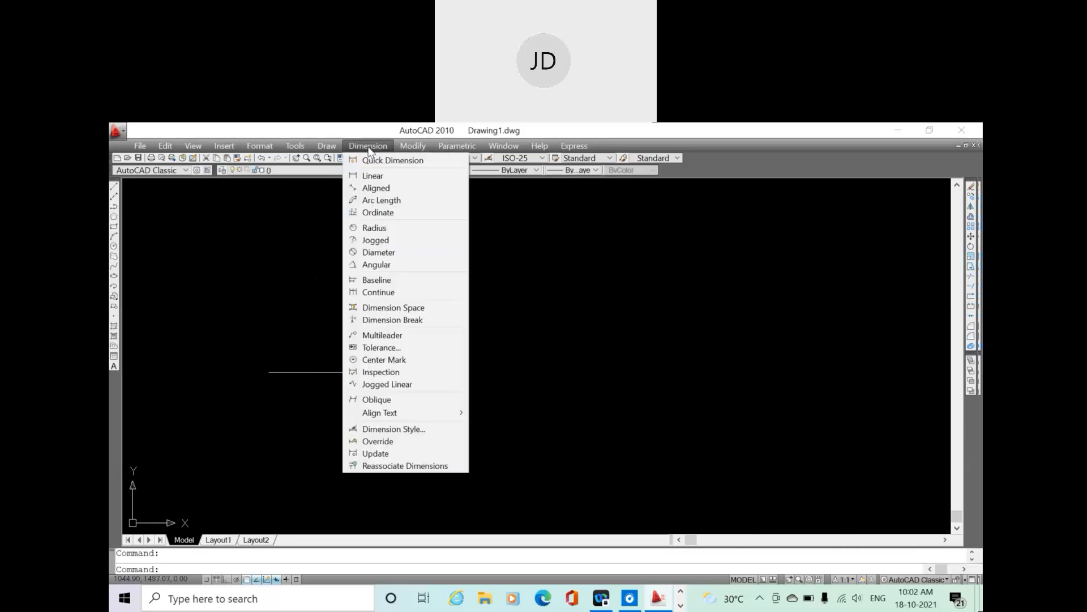
{"action": "left_click", "coordinate": [374, 177]}
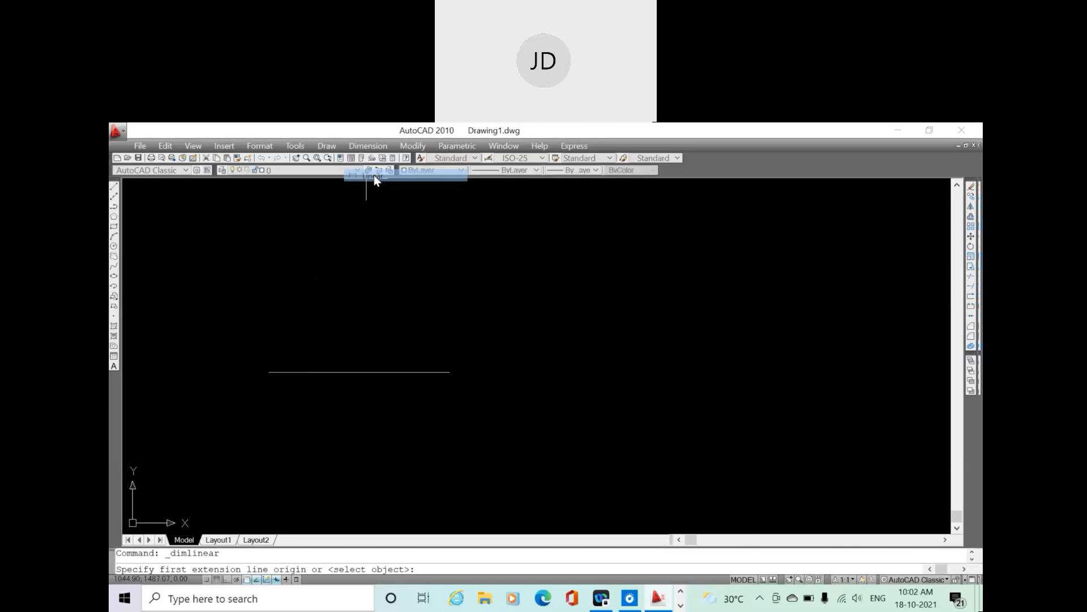
{"action": "left_click", "coordinate": [266, 370]}
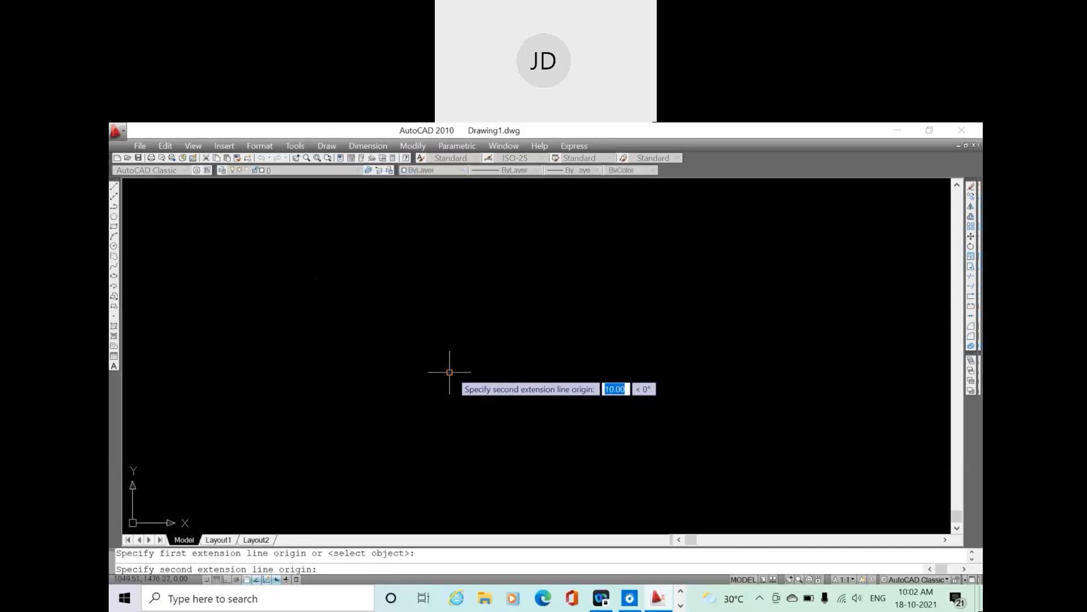
{"action": "left_click", "coordinate": [450, 372]}
{"action": "left_click", "coordinate": [436, 310]}
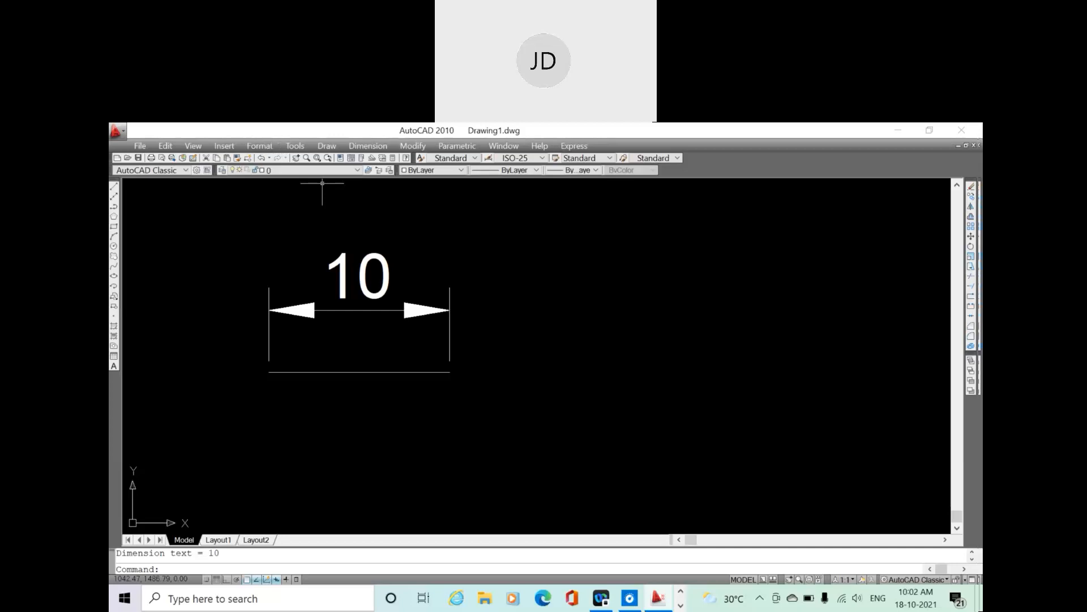
Erase the linear dimension above the line, keeping the line itself
{"action": "left_click", "coordinate": [471, 321]}
{"action": "left_click", "coordinate": [179, 212]}
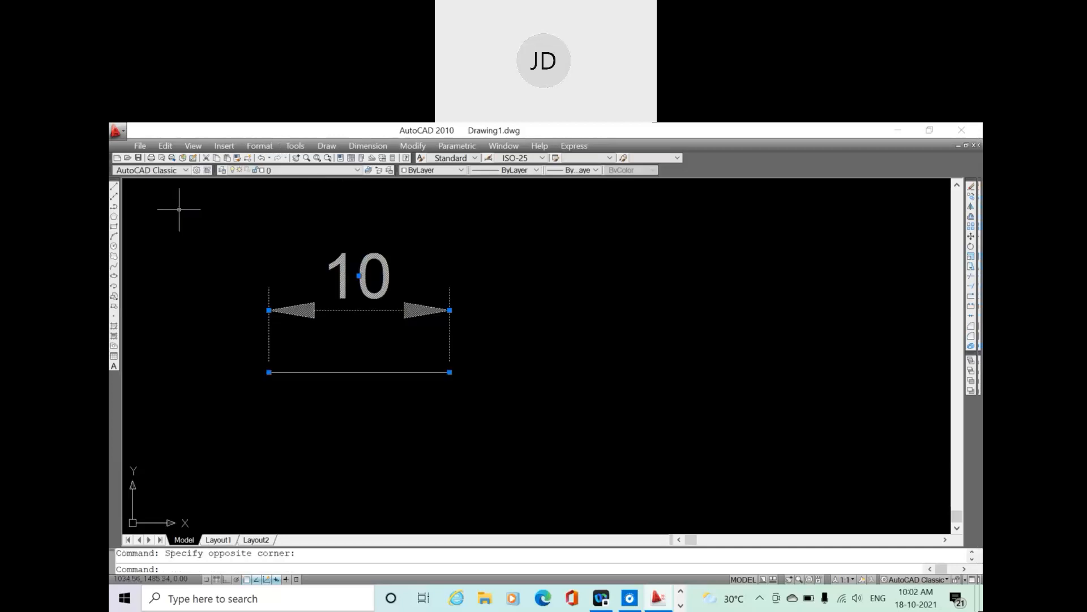
{"action": "right_click", "coordinate": [210, 211]}
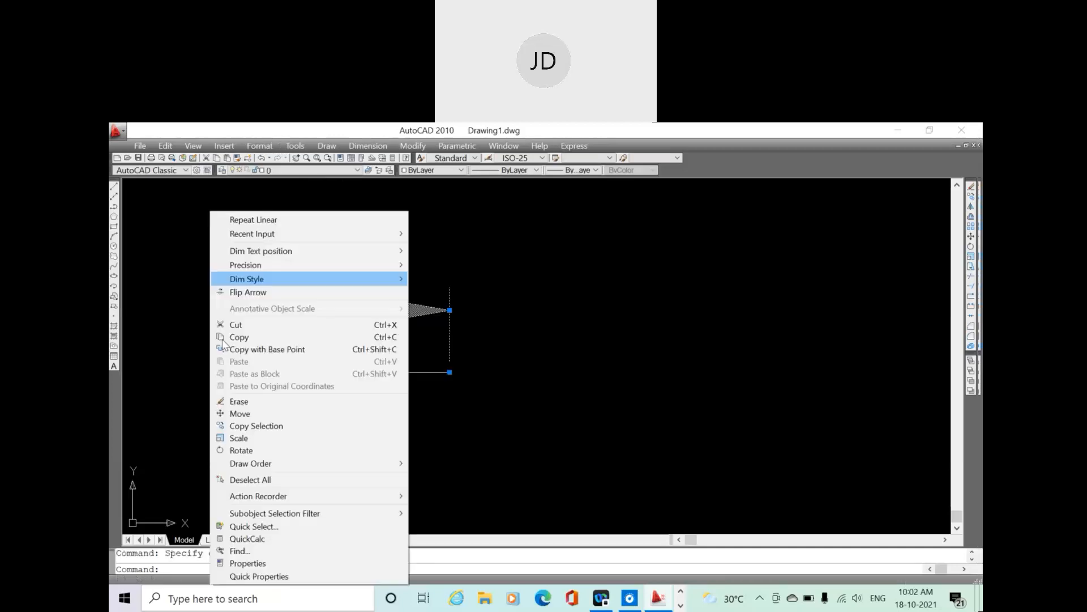
{"action": "left_click", "coordinate": [239, 401]}
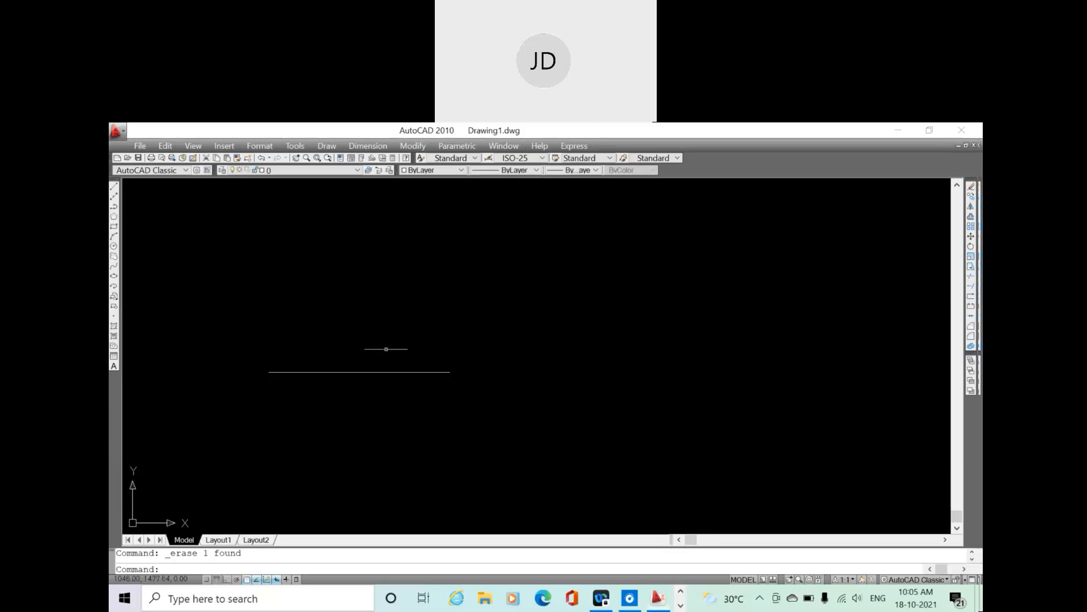
{"action": "left_click", "coordinate": [365, 344]}
{"action": "left_click", "coordinate": [258, 275]}
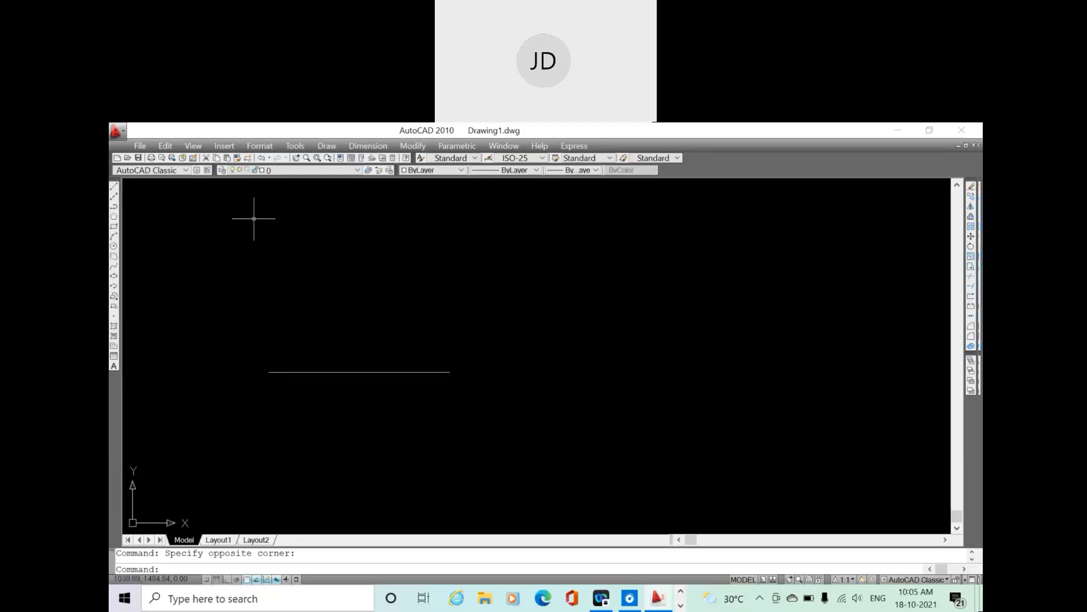
Draw a line 10 units long at 90° upward from the left endpoint of the horizontal line
{"action": "left_click", "coordinate": [114, 187]}
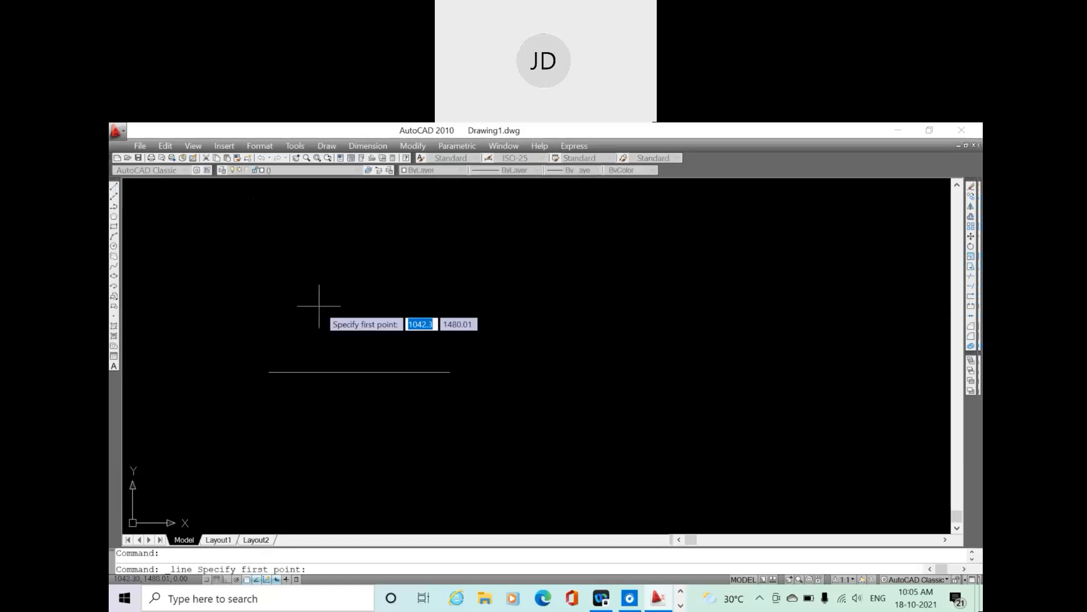
{"action": "left_click", "coordinate": [269, 370]}
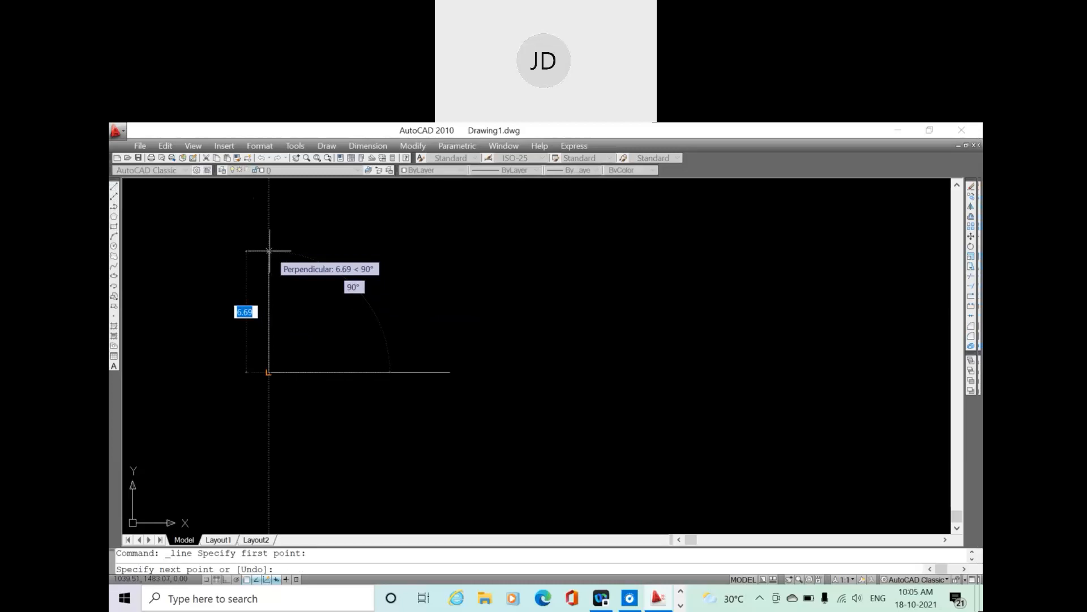
{"action": "type", "text": "10"}
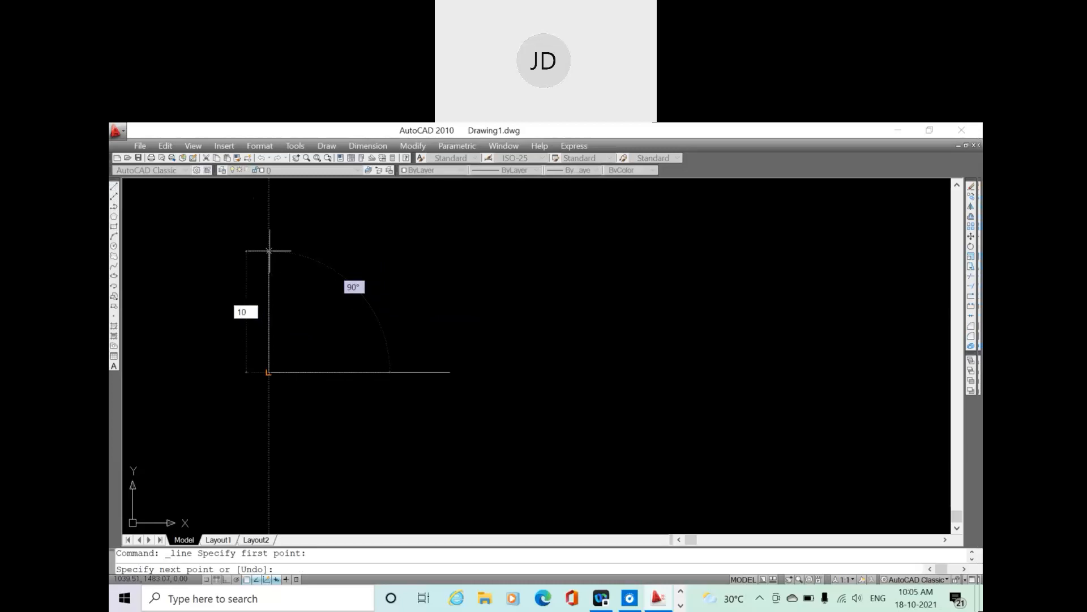
{"action": "key", "text": "Tab"}
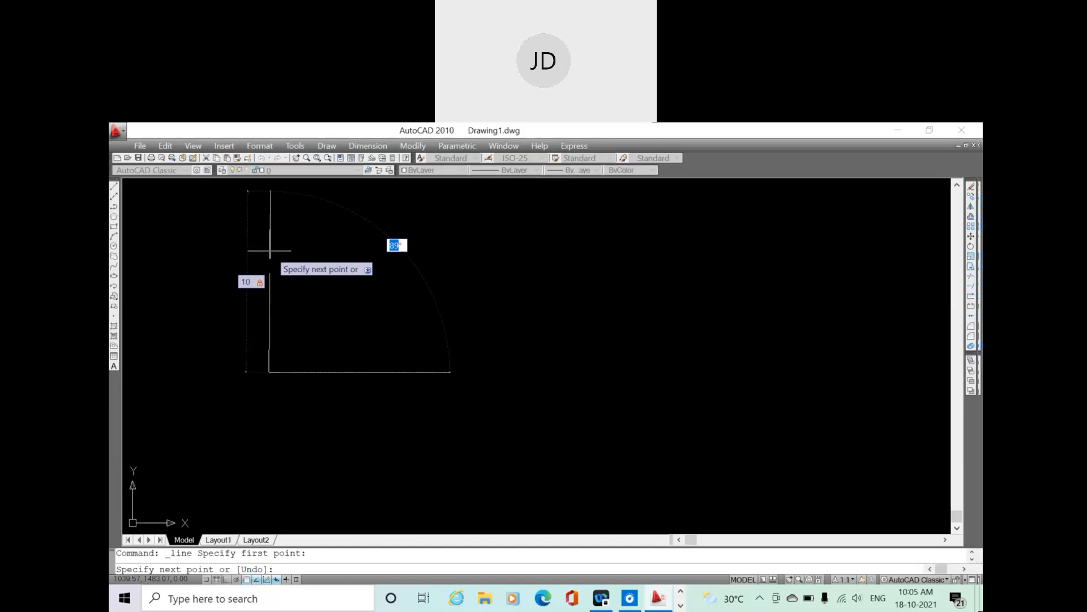
{"action": "type", "text": "90"}
{"action": "key", "text": "Return"}
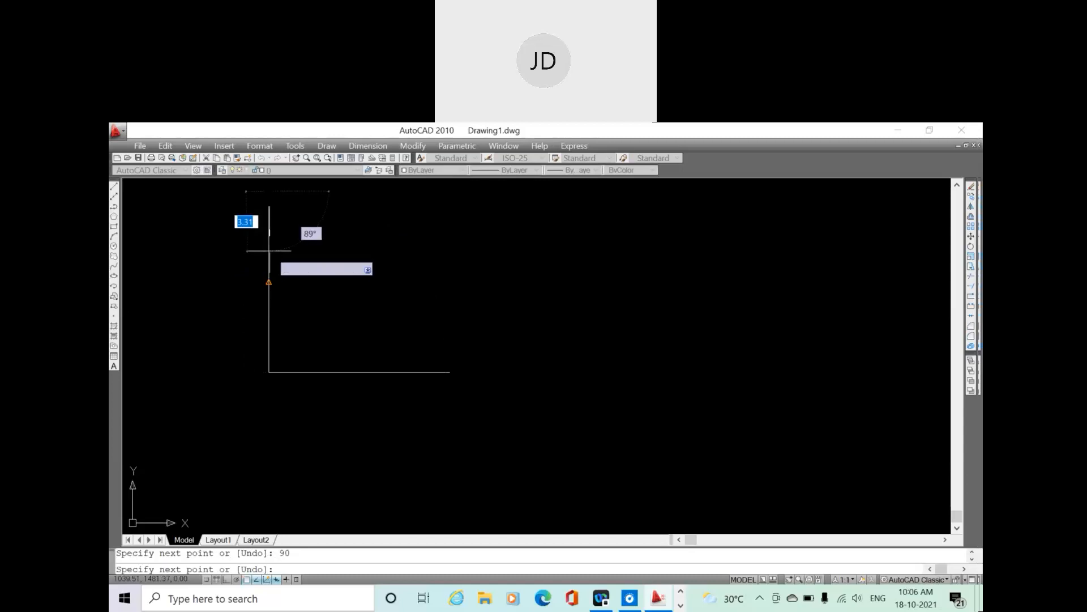
{"action": "right_click", "coordinate": [269, 251]}
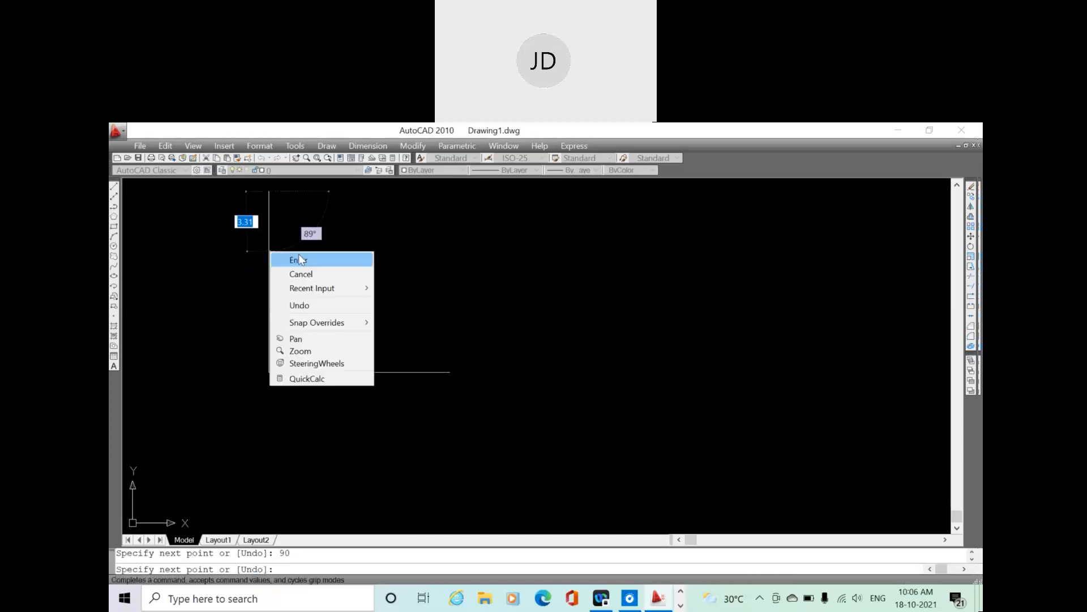
{"action": "left_click", "coordinate": [297, 253]}
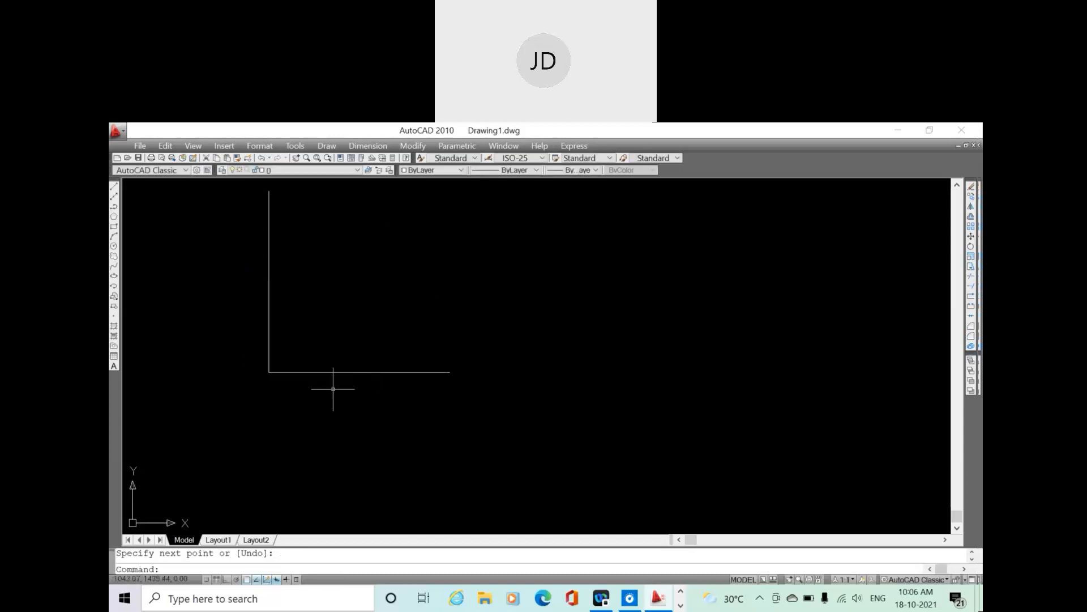
Draw a line 10 units long at 45° from the corner where the horizontal and vertical lines meet
{"action": "scroll", "coordinate": [444, 377], "scroll_direction": "down", "scroll_amount": 2}
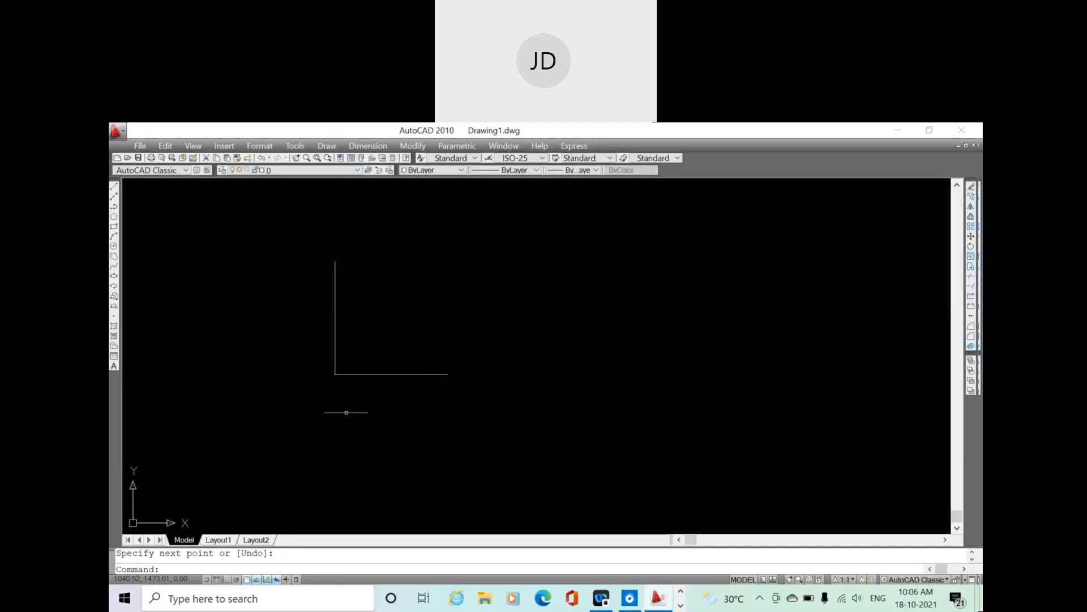
{"action": "scroll", "coordinate": [563, 377], "scroll_direction": "up", "scroll_amount": 3}
{"action": "scroll", "coordinate": [528, 407], "scroll_direction": "down", "scroll_amount": 2}
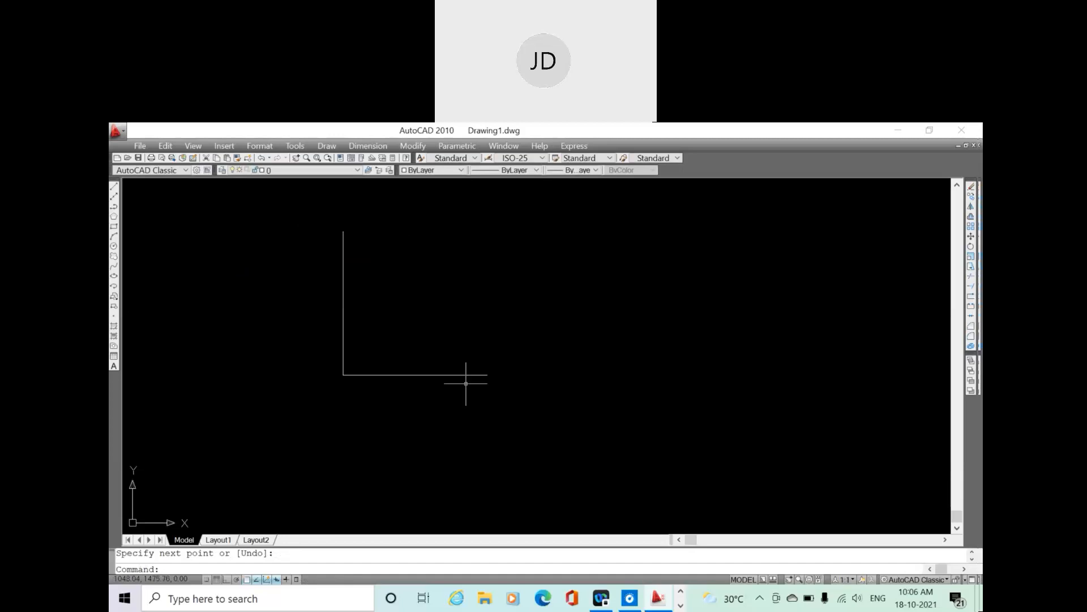
{"action": "left_click", "coordinate": [114, 187]}
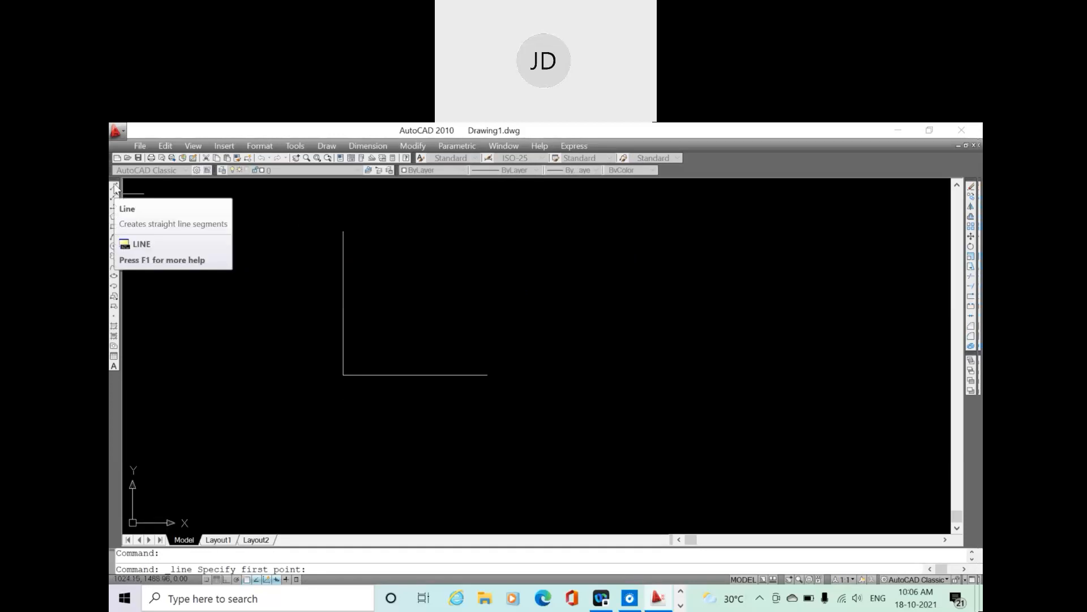
{"action": "left_click", "coordinate": [343, 375]}
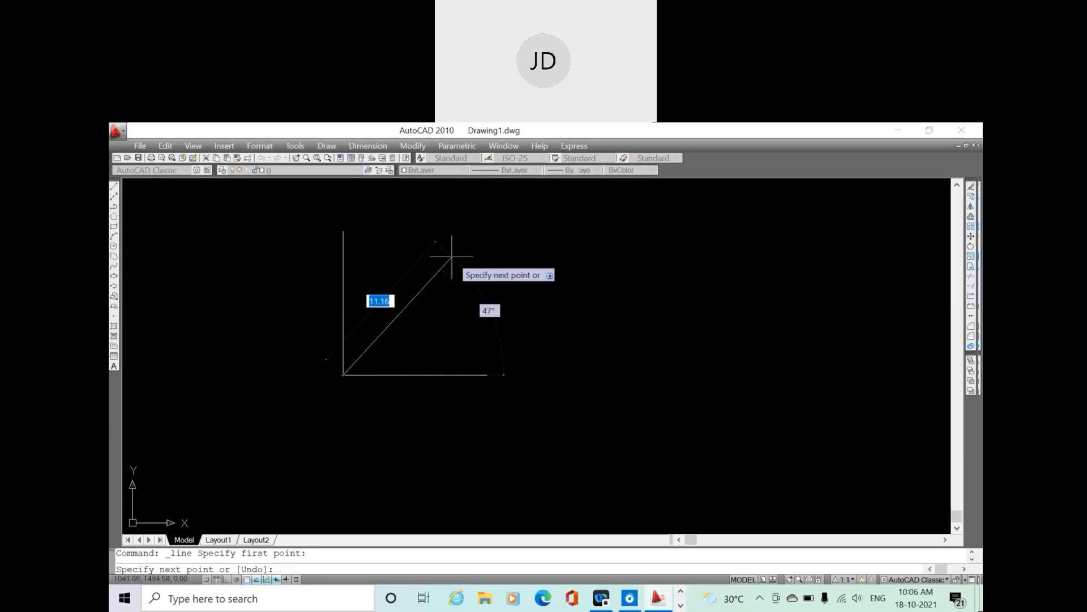
{"action": "type", "text": "10"}
{"action": "key", "text": "Tab"}
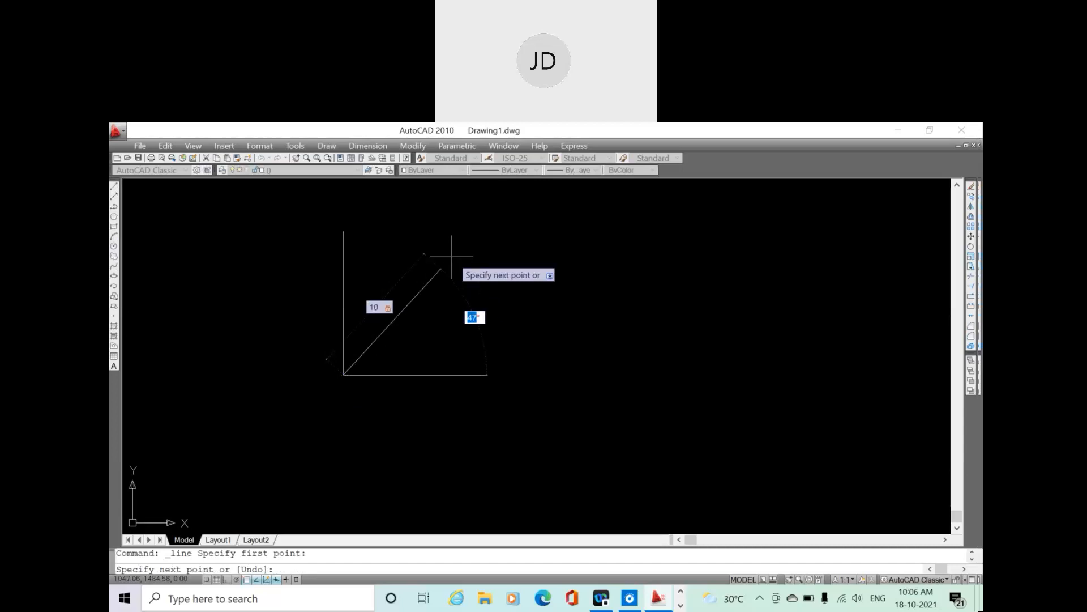
{"action": "type", "text": "45"}
{"action": "key", "text": "Return"}
{"action": "right_click", "coordinate": [452, 257]}
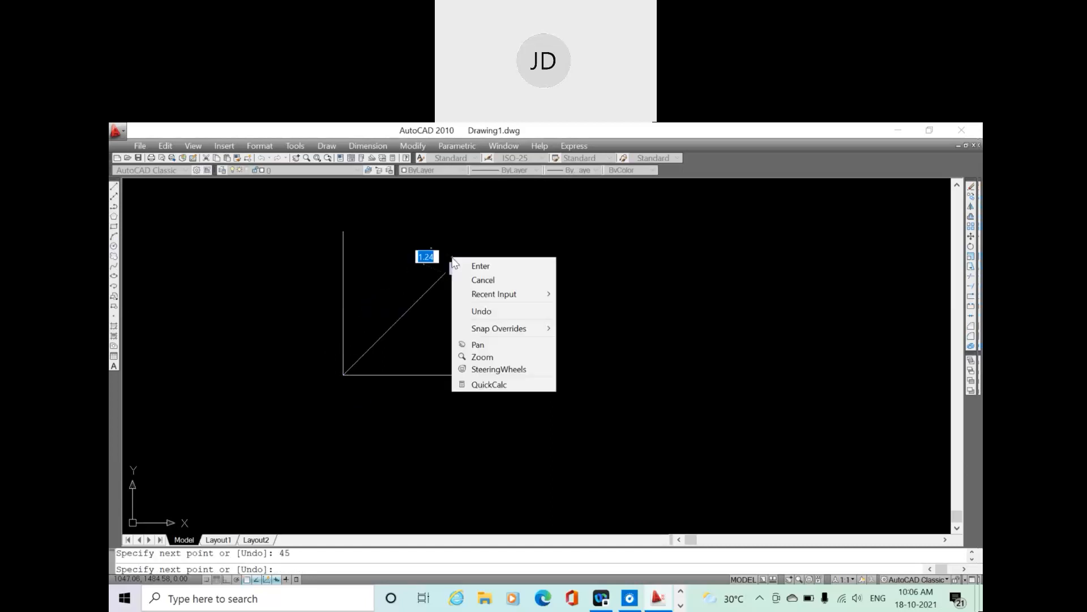
{"action": "left_click", "coordinate": [470, 265]}
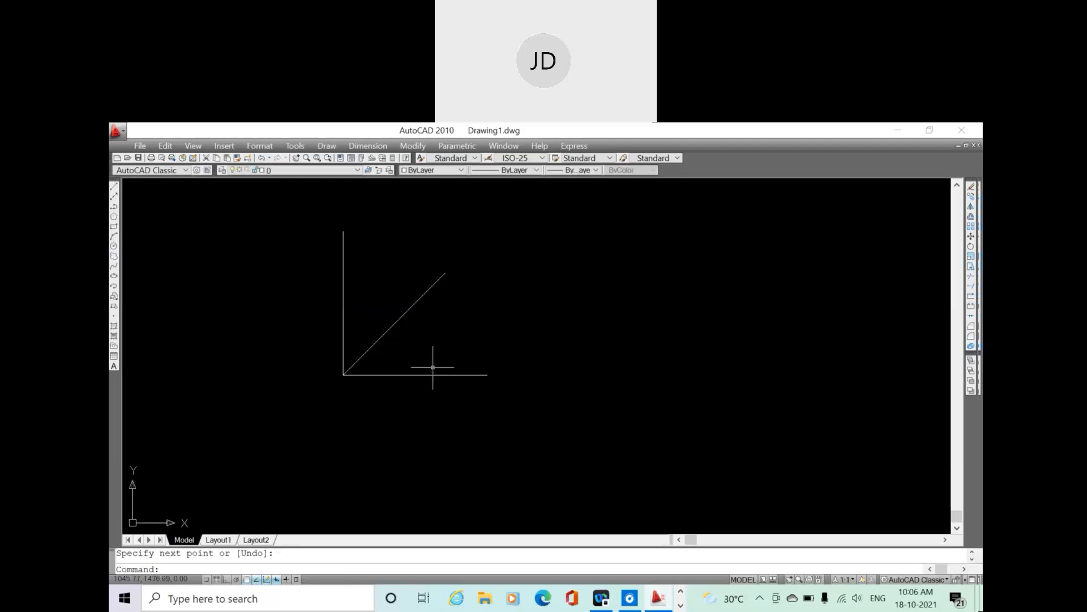
Add an angular dimension between the inclined line and the horizontal line, placing the arc beyond their outer ends
{"action": "left_click", "coordinate": [381, 148]}
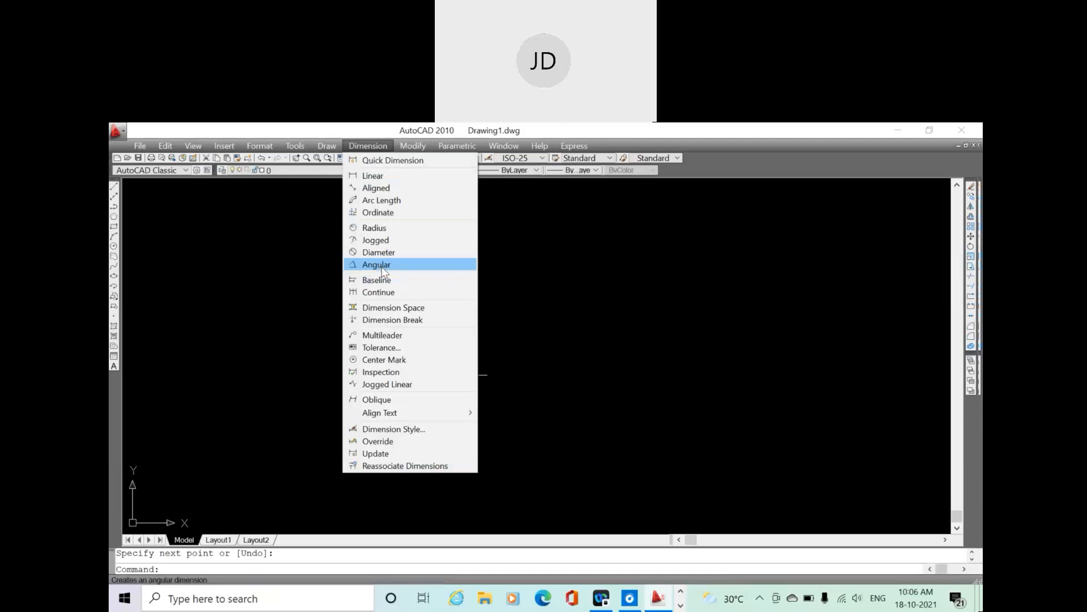
{"action": "left_click", "coordinate": [386, 265]}
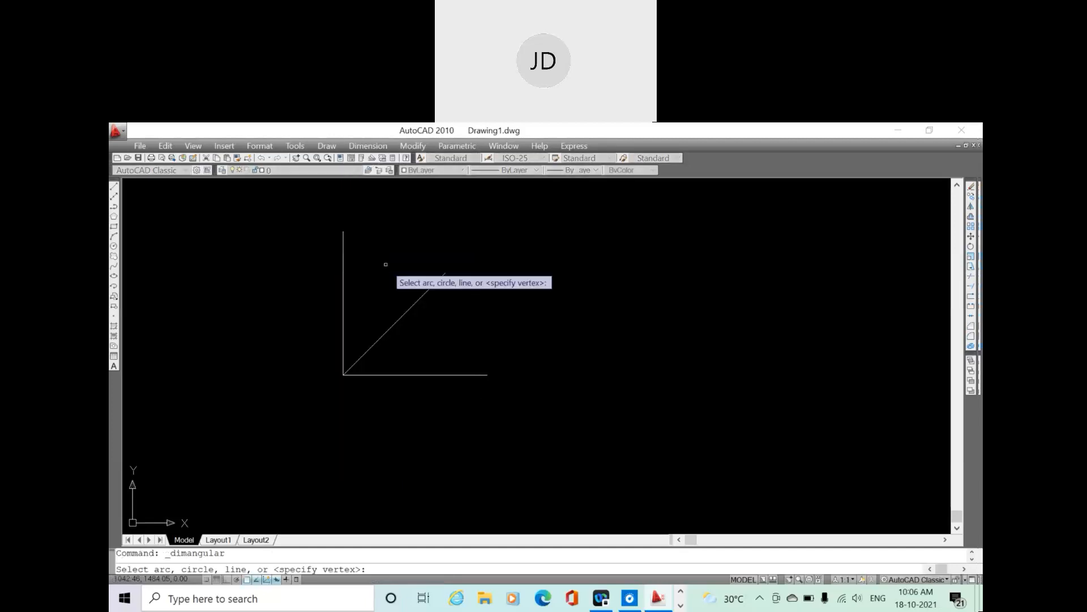
{"action": "left_click", "coordinate": [407, 310]}
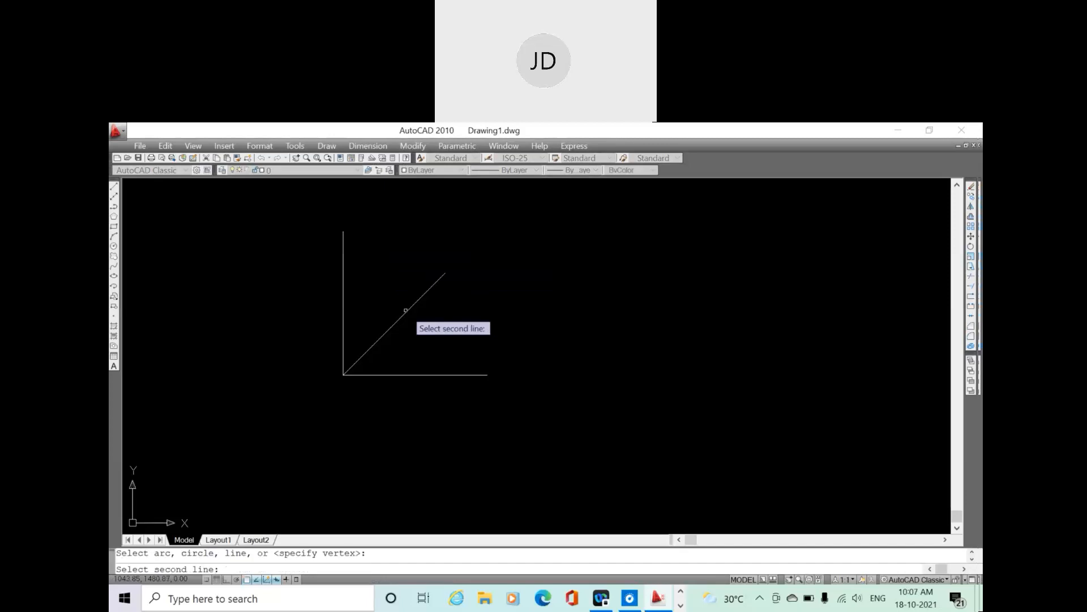
{"action": "left_click", "coordinate": [424, 374]}
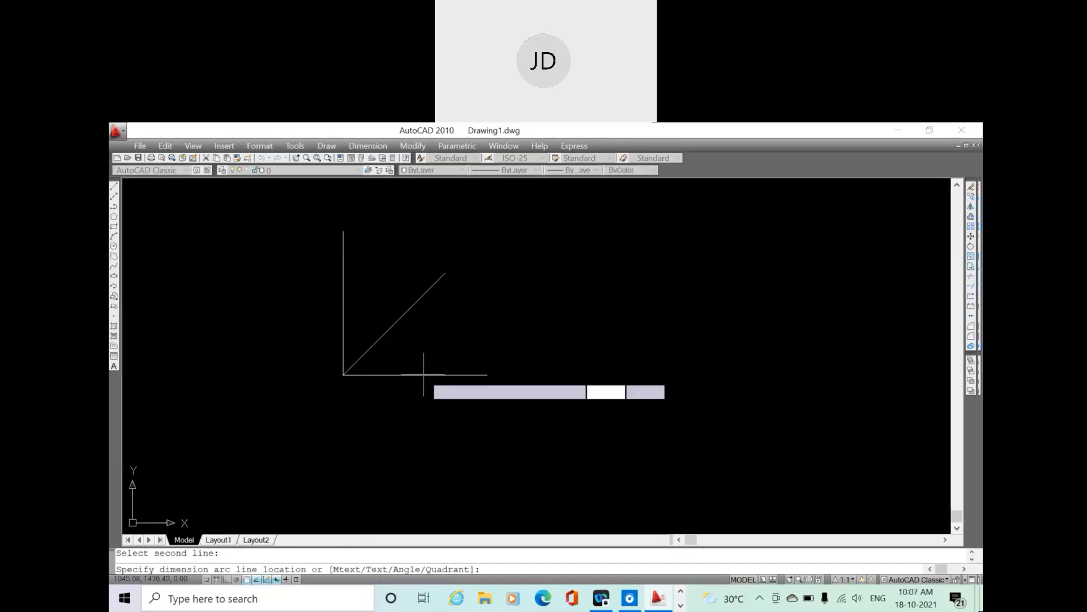
{"action": "left_click", "coordinate": [490, 318]}
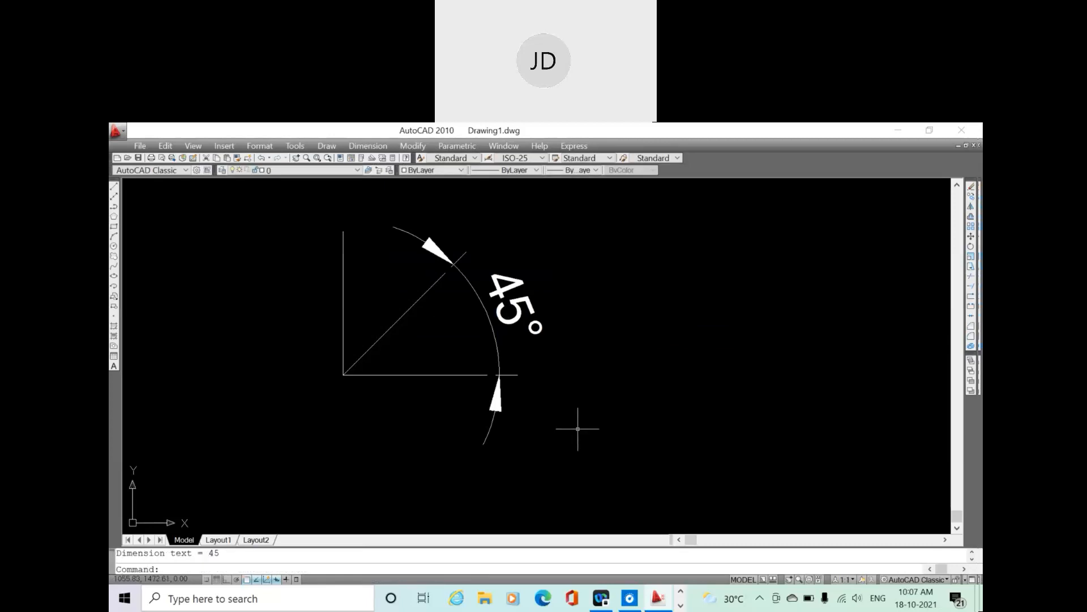
Erase the angular dimension between the inclined and horizontal lines, keeping the three lines
{"action": "left_click", "coordinate": [585, 341]}
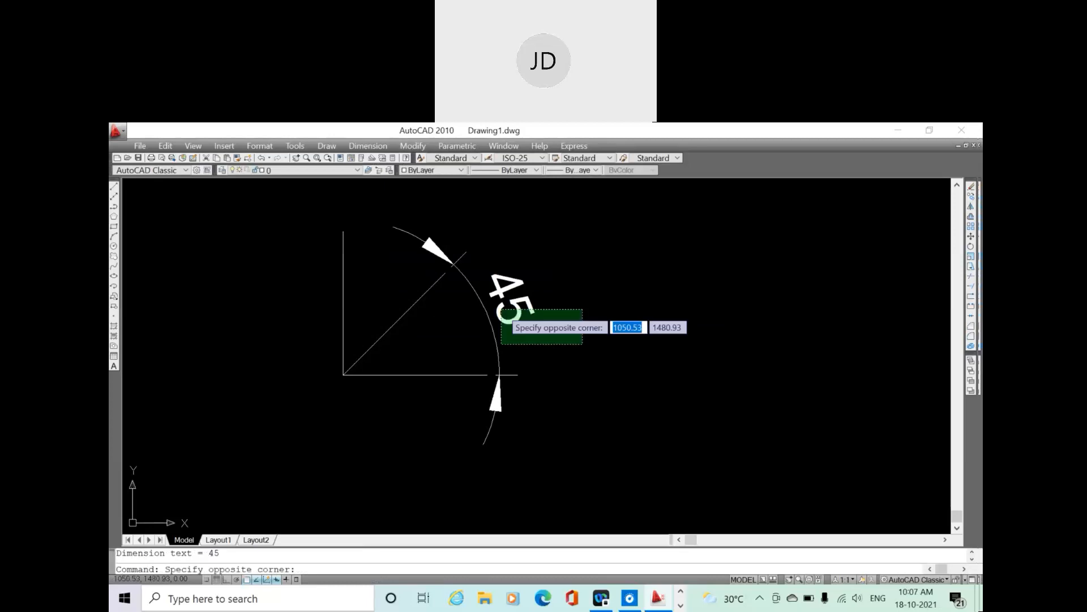
{"action": "left_click", "coordinate": [502, 309]}
{"action": "key", "text": "Delete"}
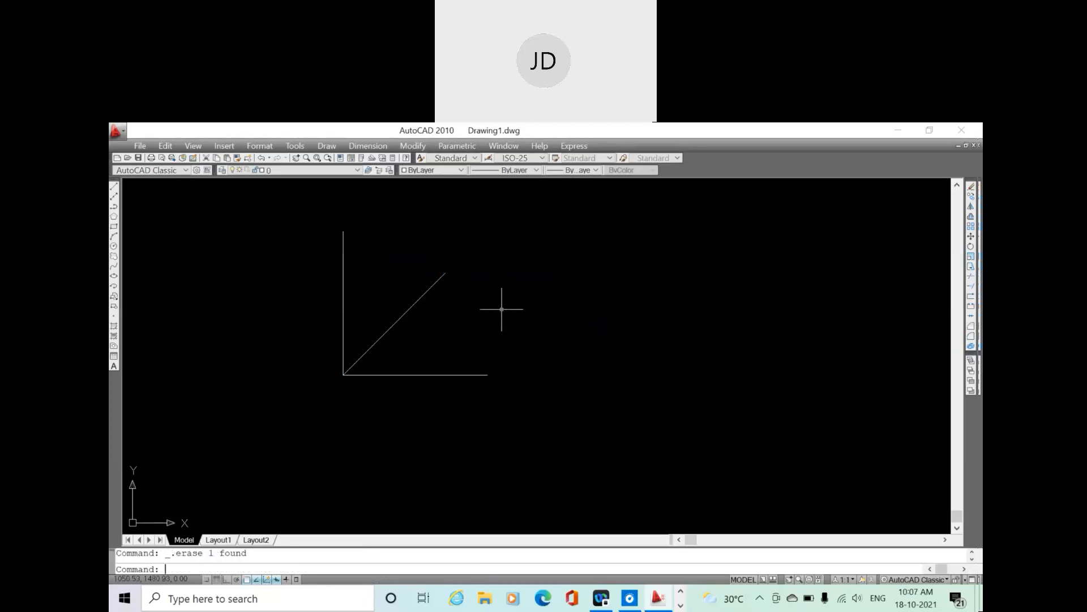
{"action": "left_click", "coordinate": [419, 374]}
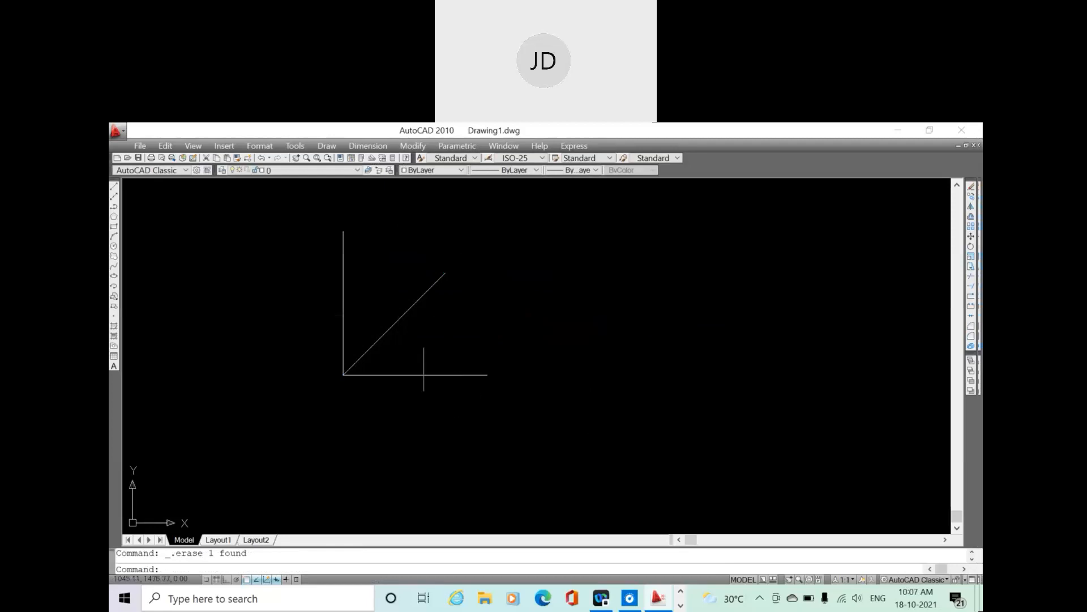
Turn on Ortho mode and draw a 10-unit horizontal line to the right, below the existing three lines
{"action": "scroll", "coordinate": [422, 366], "scroll_direction": "down", "scroll_amount": 4}
{"action": "scroll", "coordinate": [421, 366], "scroll_direction": "up", "scroll_amount": 3}
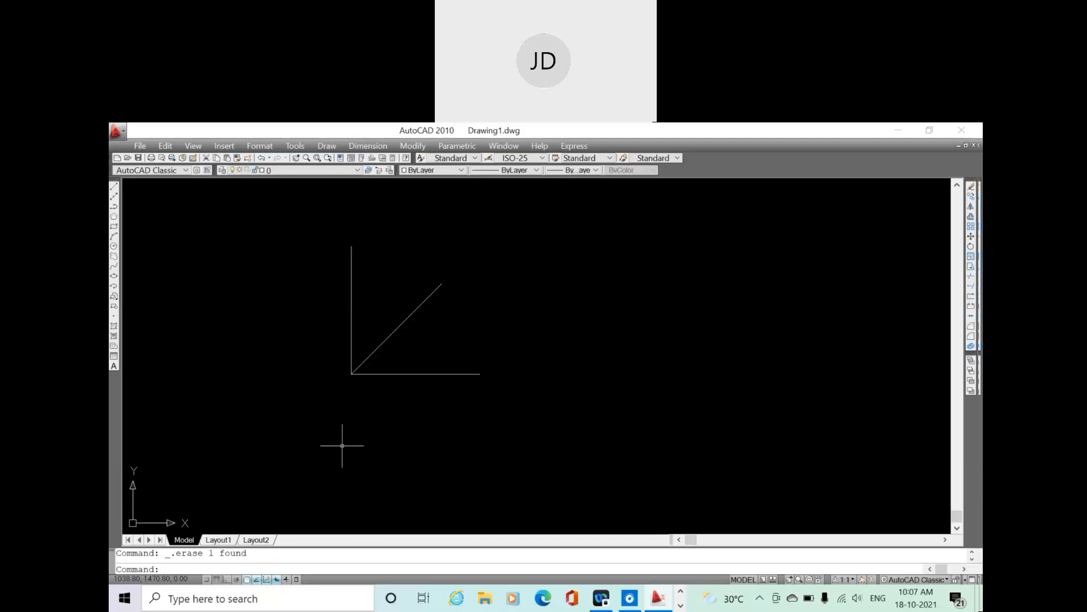
{"action": "left_click", "coordinate": [114, 188]}
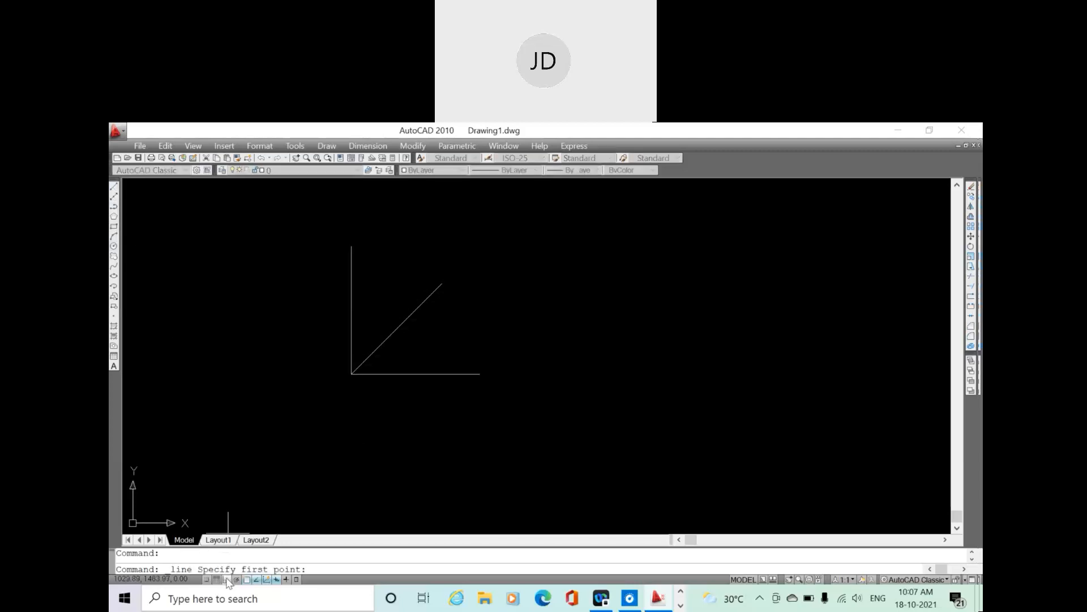
{"action": "left_click", "coordinate": [227, 579]}
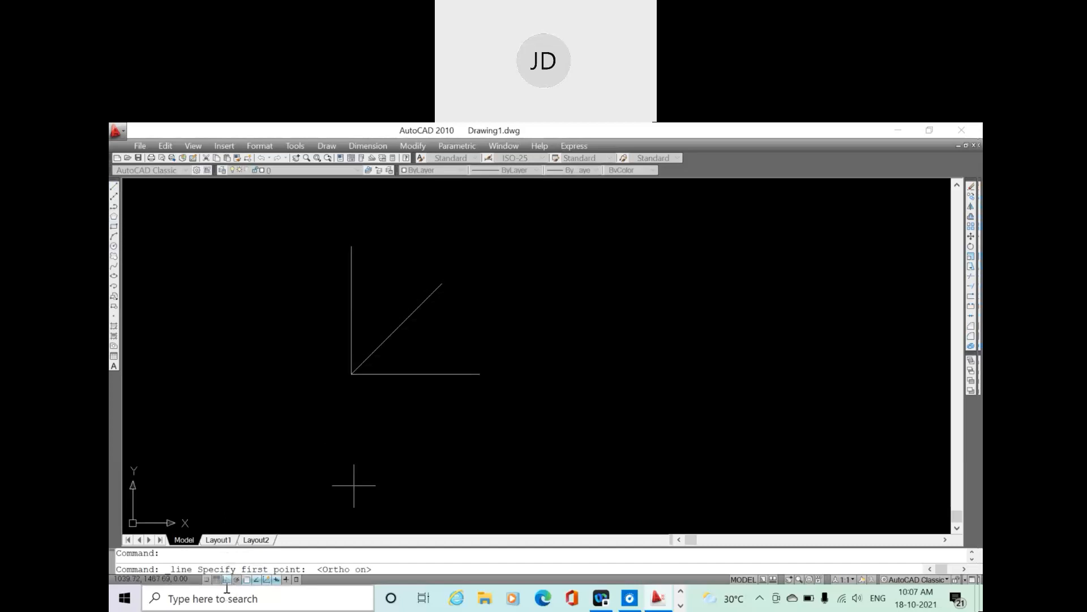
{"action": "left_click", "coordinate": [349, 452]}
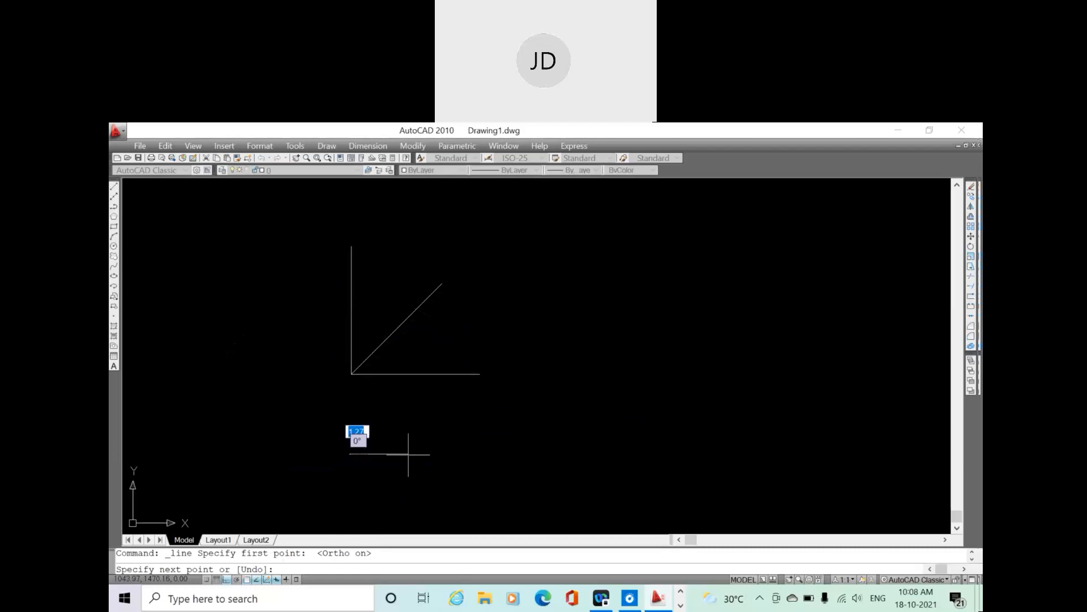
{"action": "type", "text": "10"}
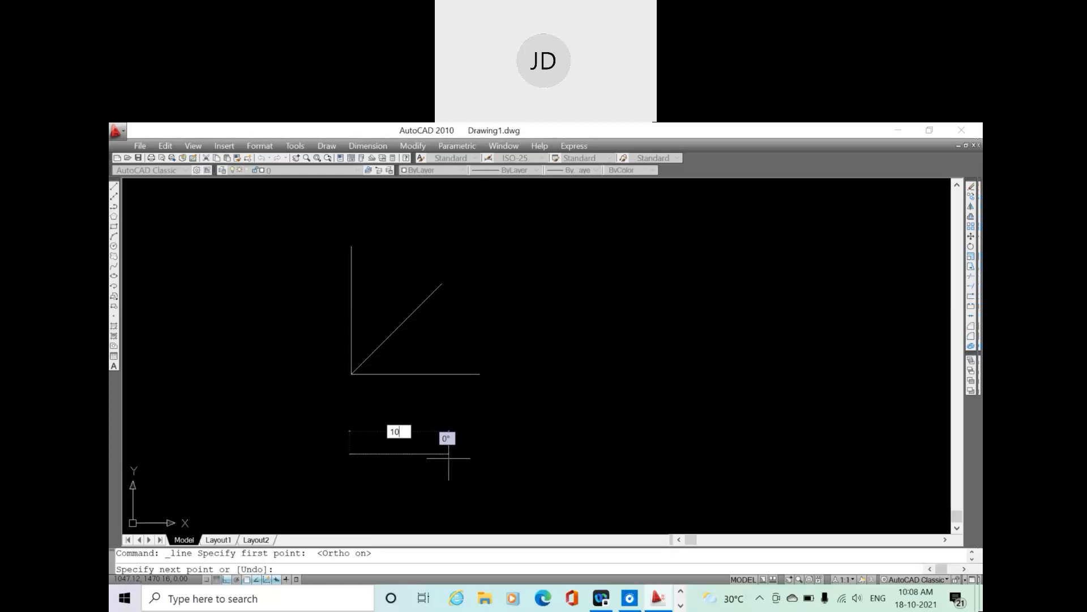
{"action": "key", "text": "Return"}
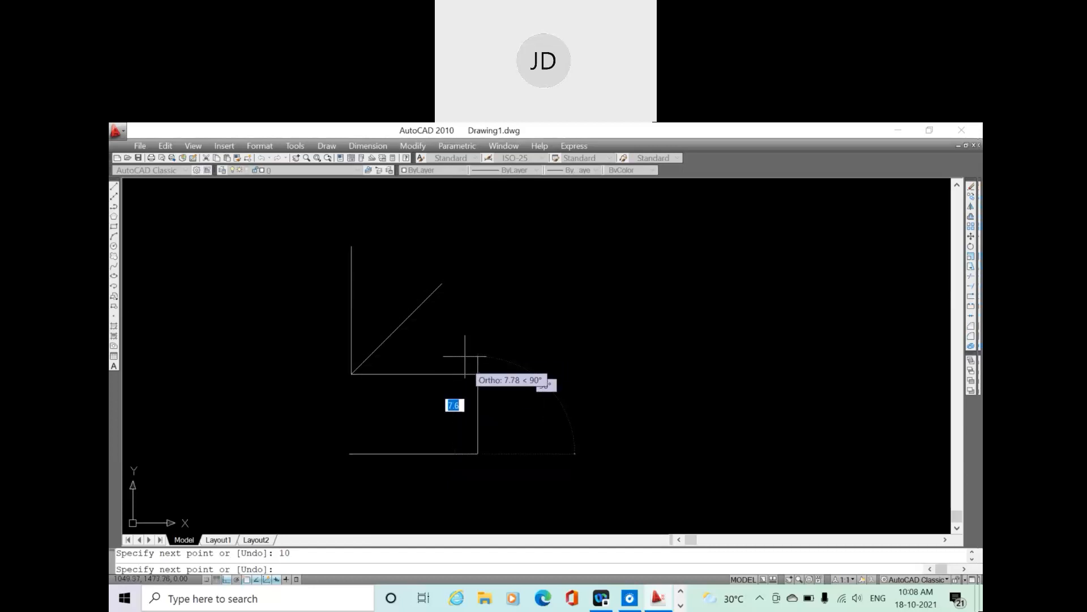
{"action": "right_click", "coordinate": [501, 433]}
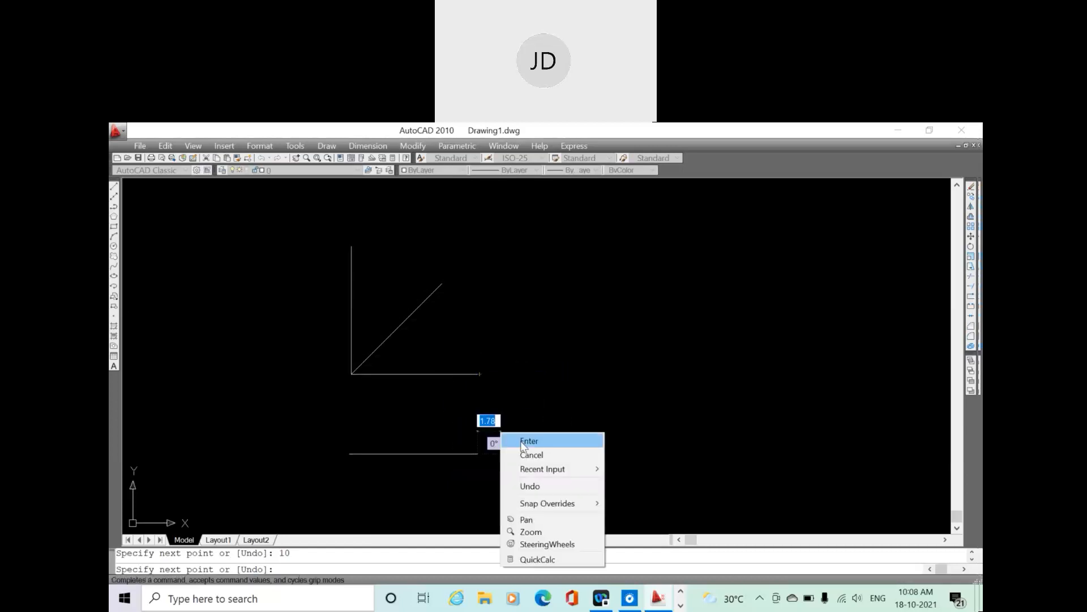
{"action": "left_click", "coordinate": [521, 441]}
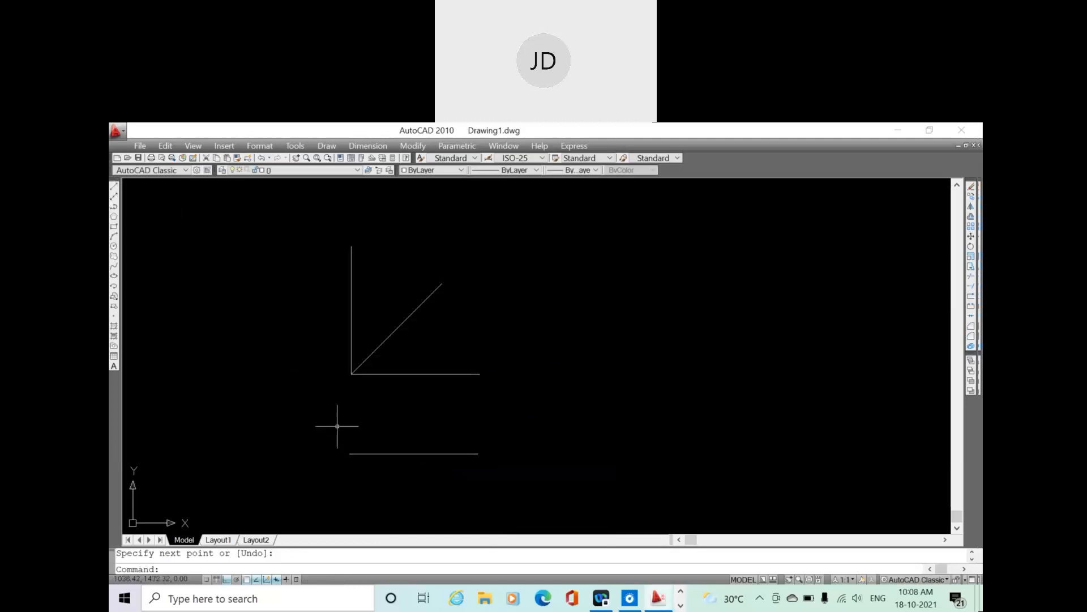
Draw a 10-unit vertical line upward from the left endpoint of the lower horizontal line
{"action": "left_click", "coordinate": [114, 187]}
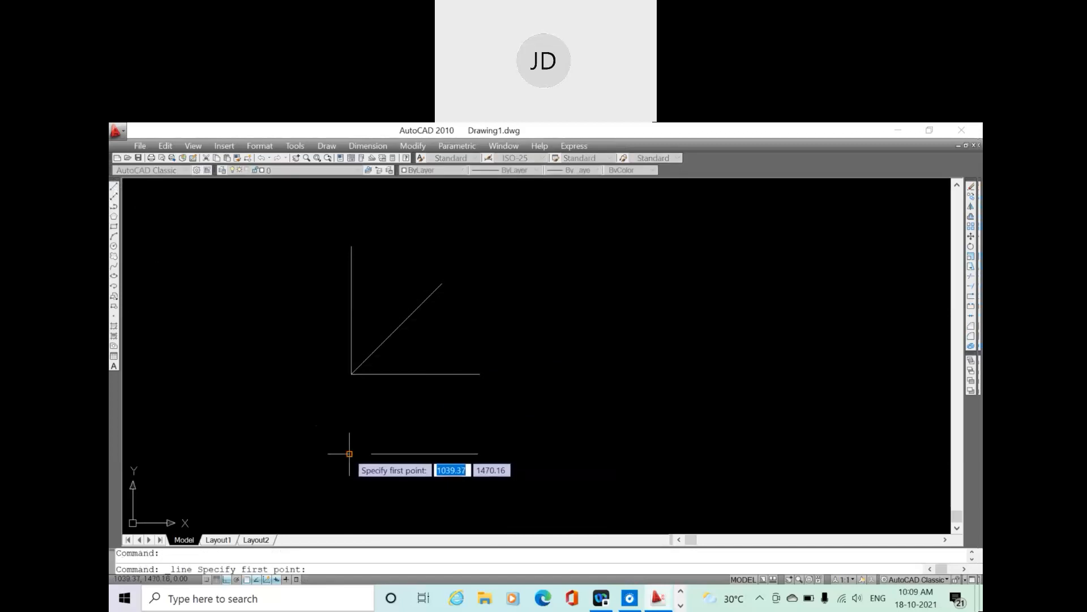
{"action": "left_click", "coordinate": [349, 454]}
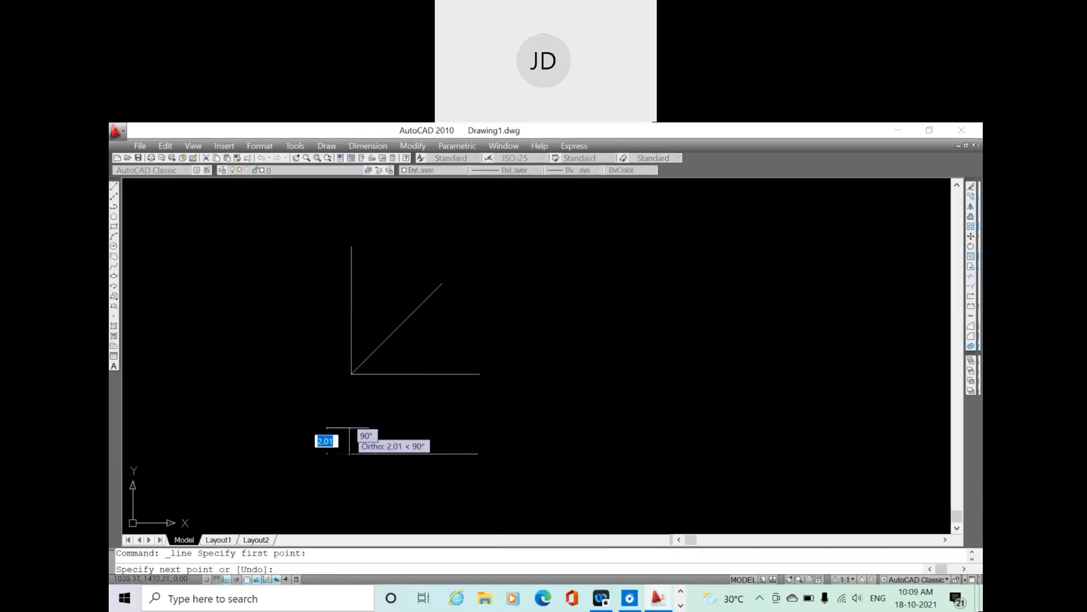
{"action": "type", "text": "10"}
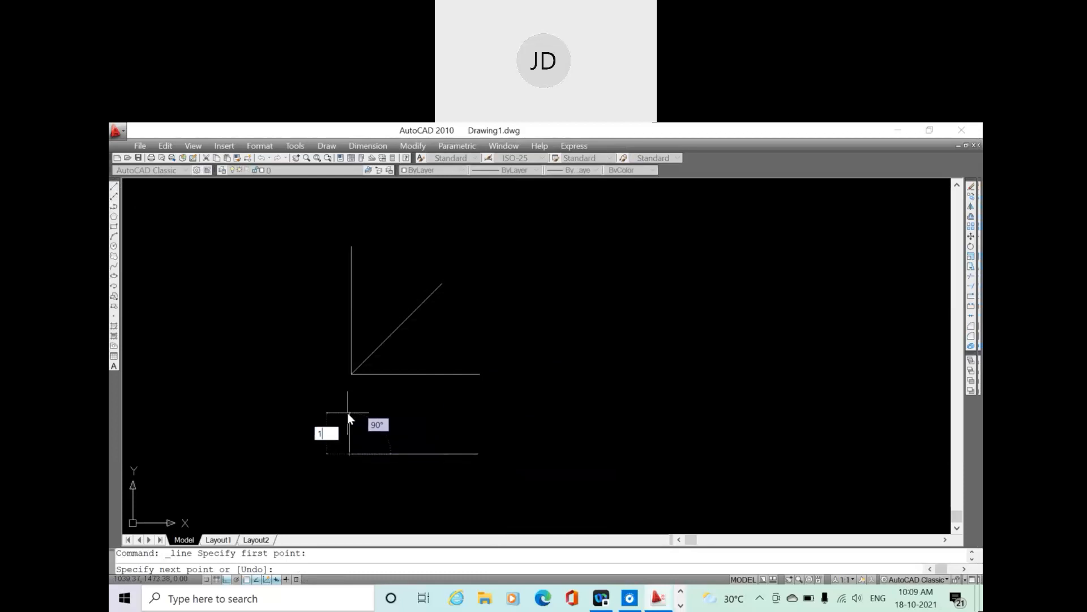
{"action": "key", "text": "Return"}
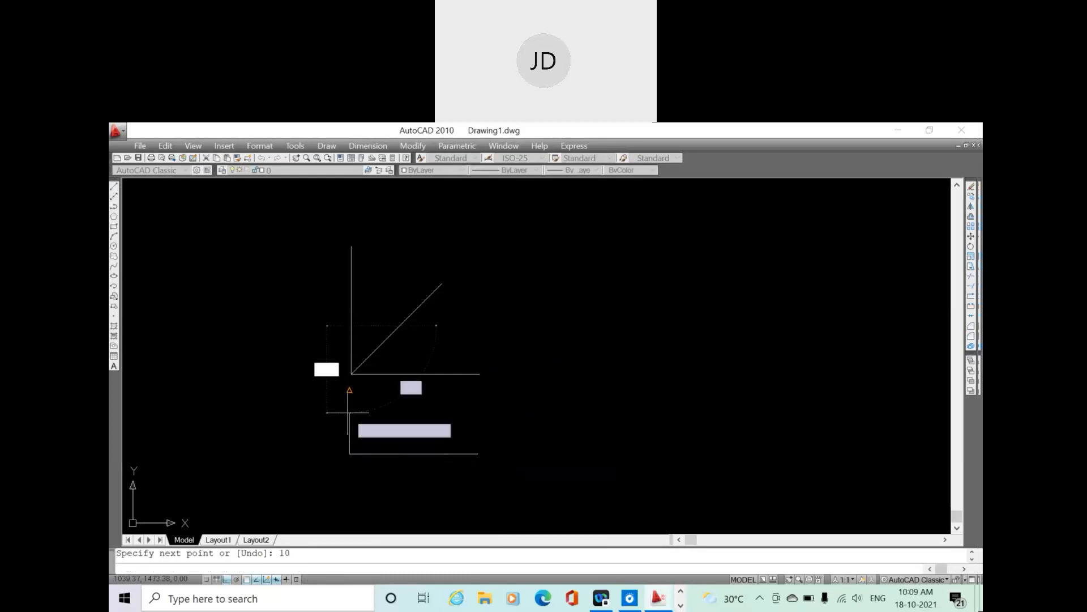
{"action": "key", "text": "Escape"}
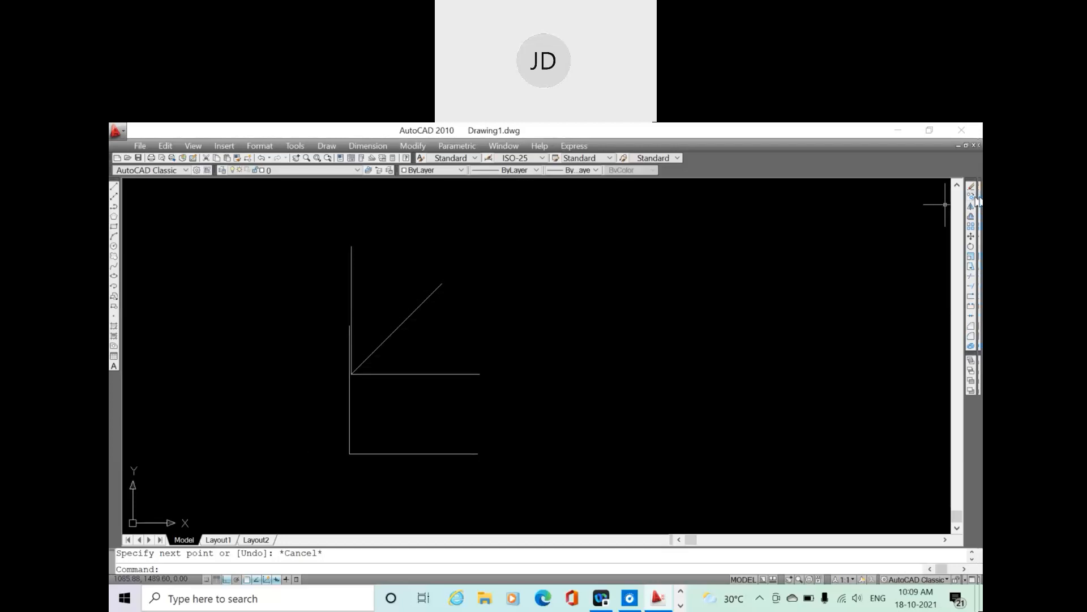
Move the lower horizontal and vertical lines by their shared corner to the right of the three-line figure, turning Ortho off for free placement
{"action": "left_click", "coordinate": [972, 239]}
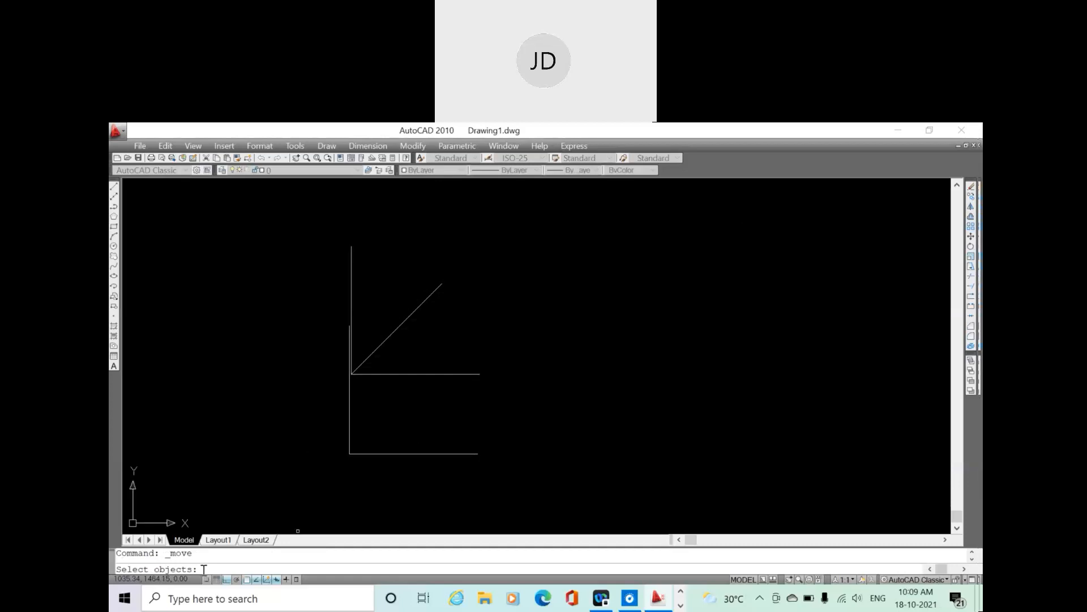
{"action": "left_click", "coordinate": [457, 453]}
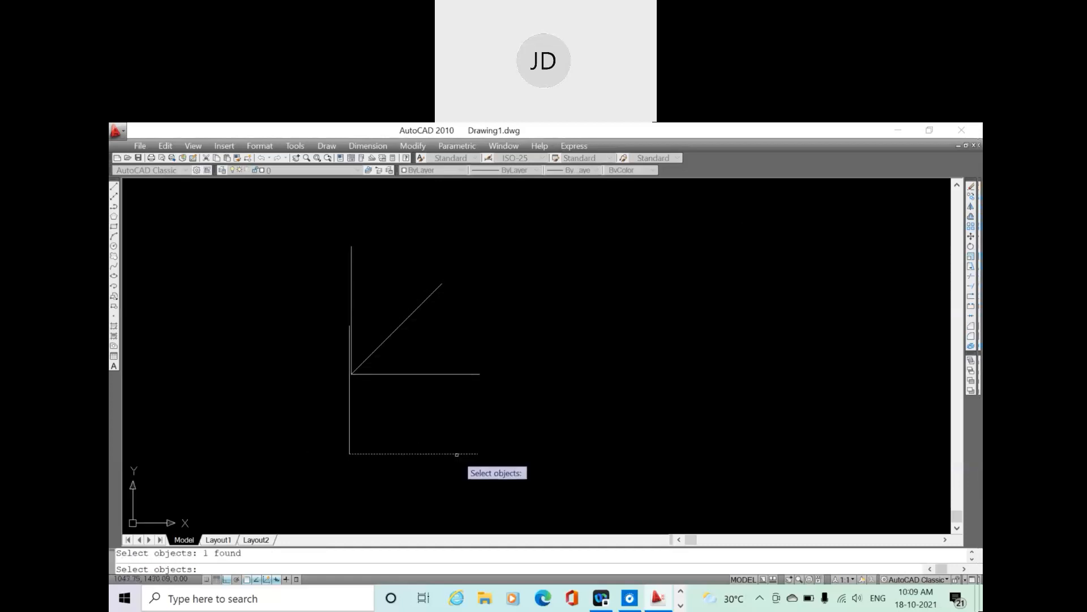
{"action": "left_click", "coordinate": [349, 413]}
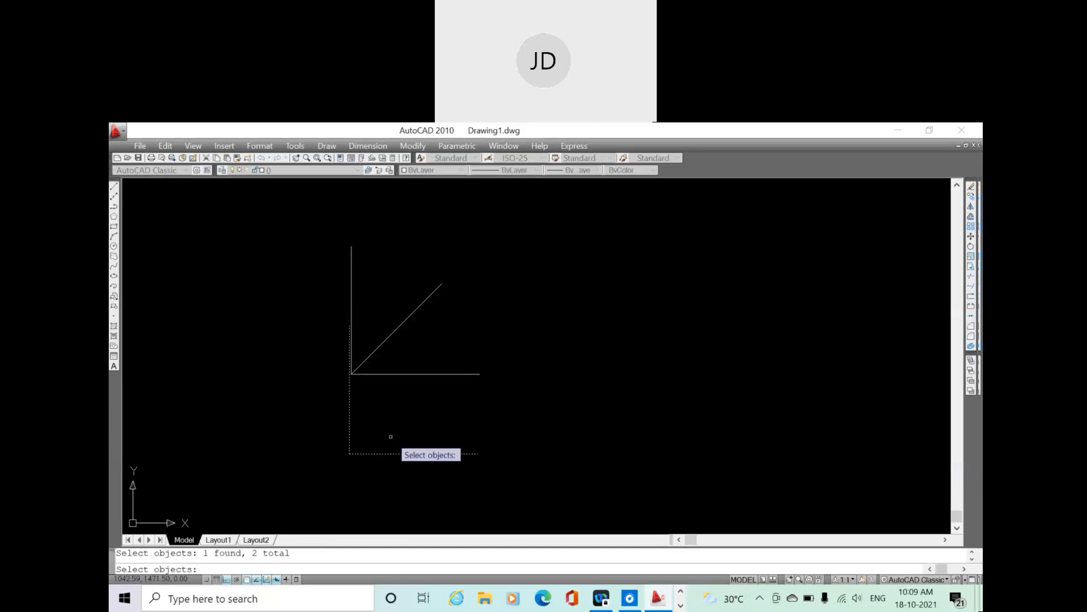
{"action": "key", "text": "Return"}
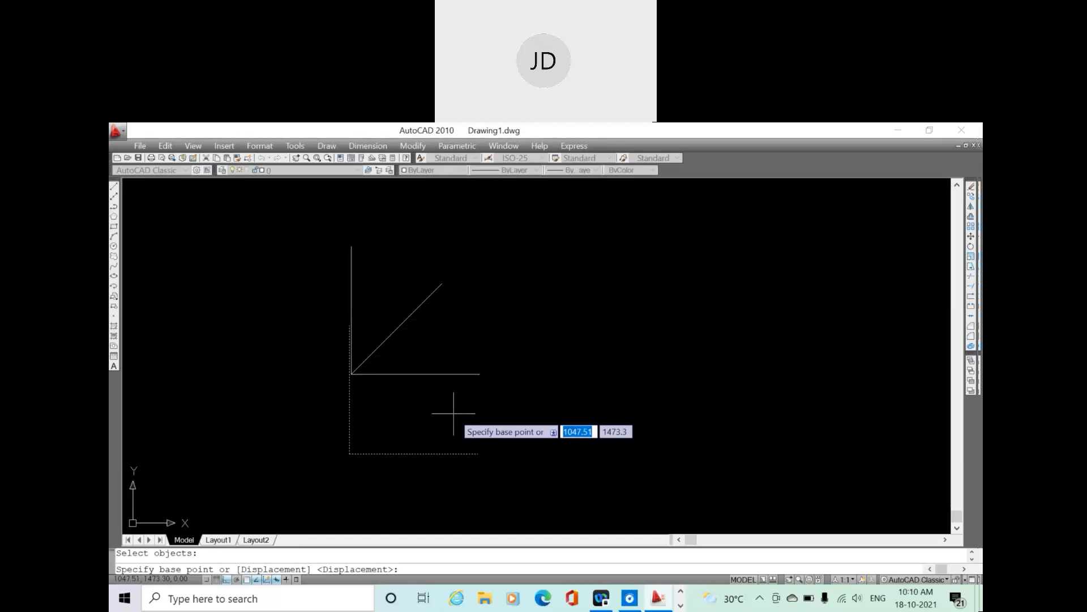
{"action": "left_click", "coordinate": [349, 454]}
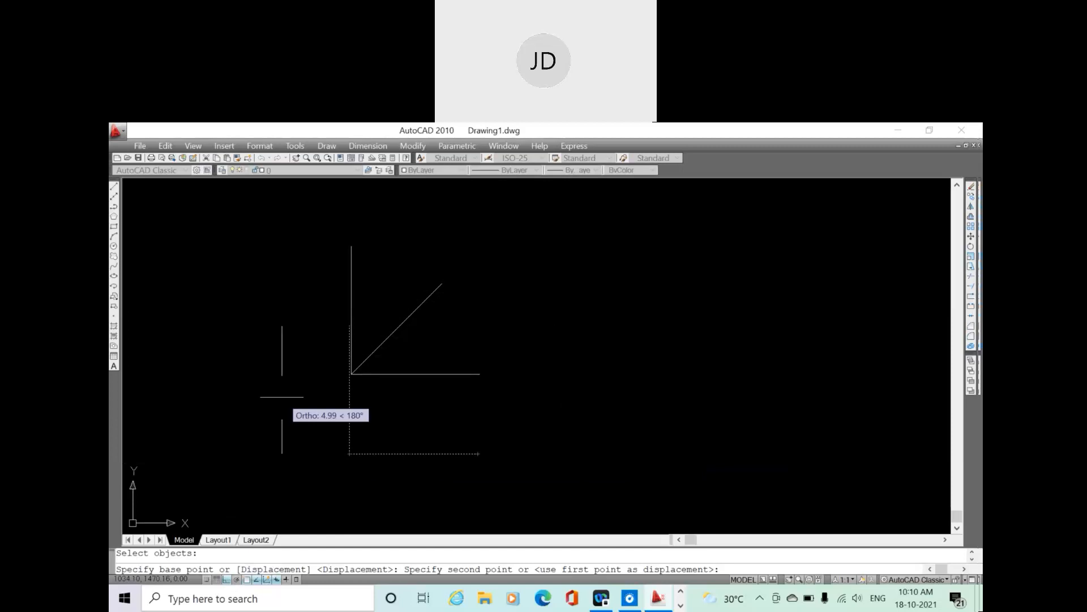
{"action": "left_click", "coordinate": [227, 579]}
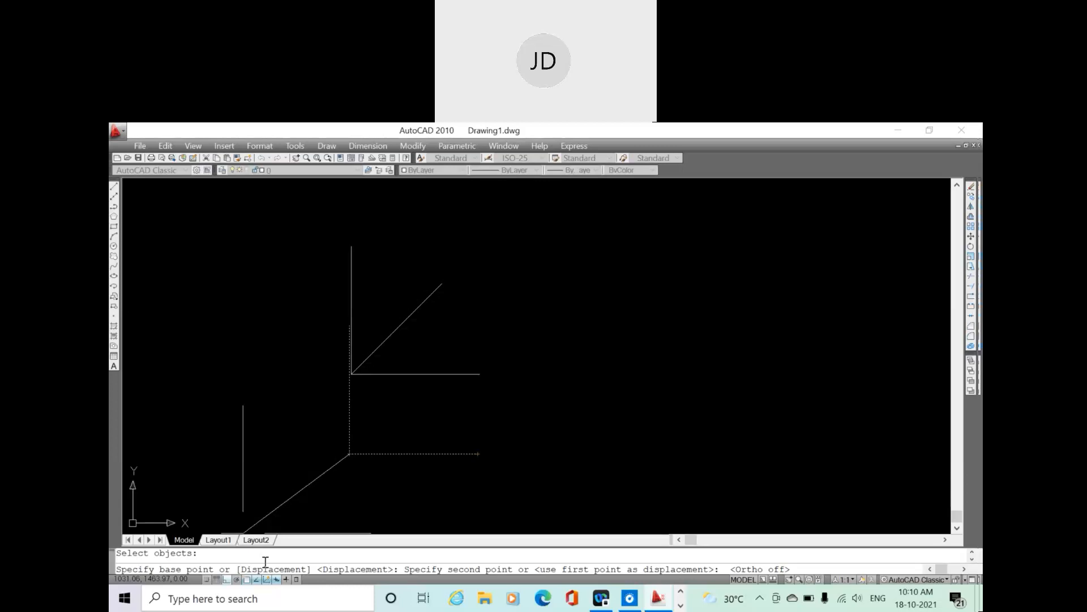
{"action": "left_click", "coordinate": [570, 372]}
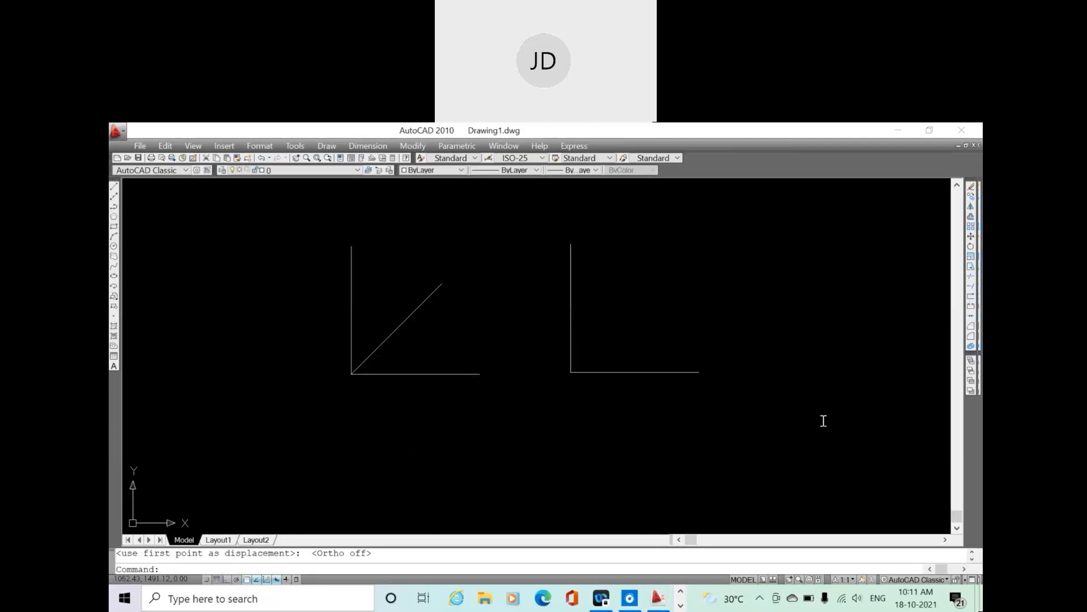
{"action": "left_click_drag", "start_coordinate": [490, 433], "coordinate": [481, 336]}
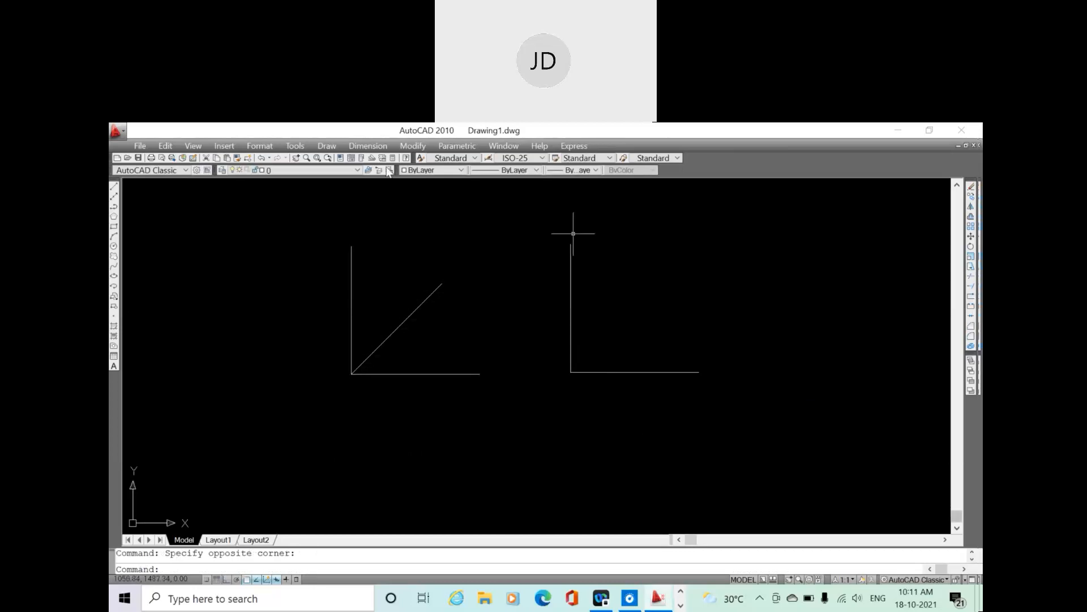
Set the length precision of the drawing units to 0, without decimal places
{"action": "left_click", "coordinate": [261, 149]}
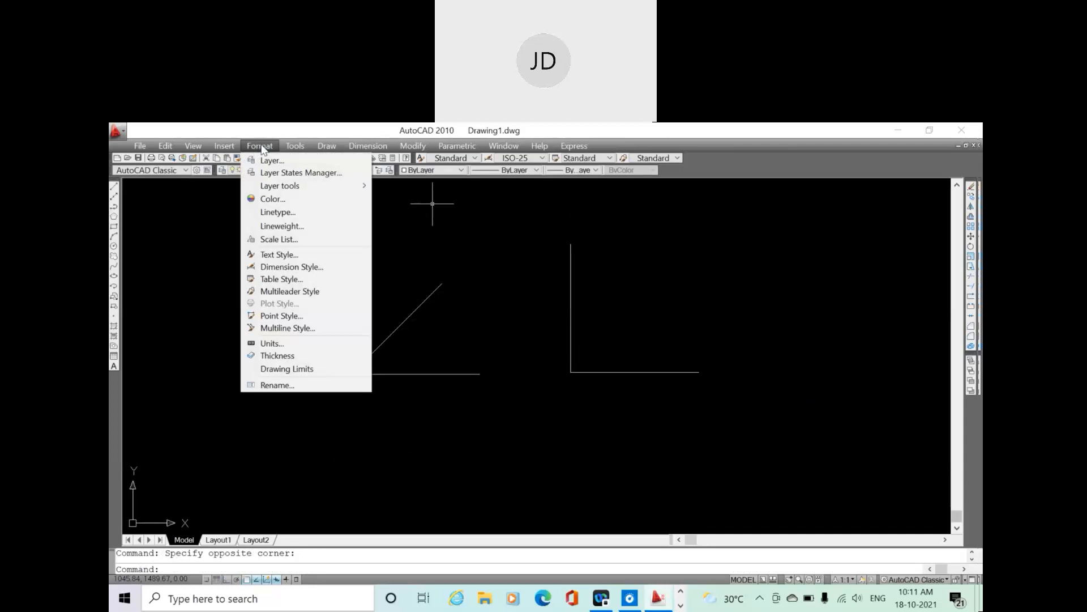
{"action": "left_click", "coordinate": [276, 343]}
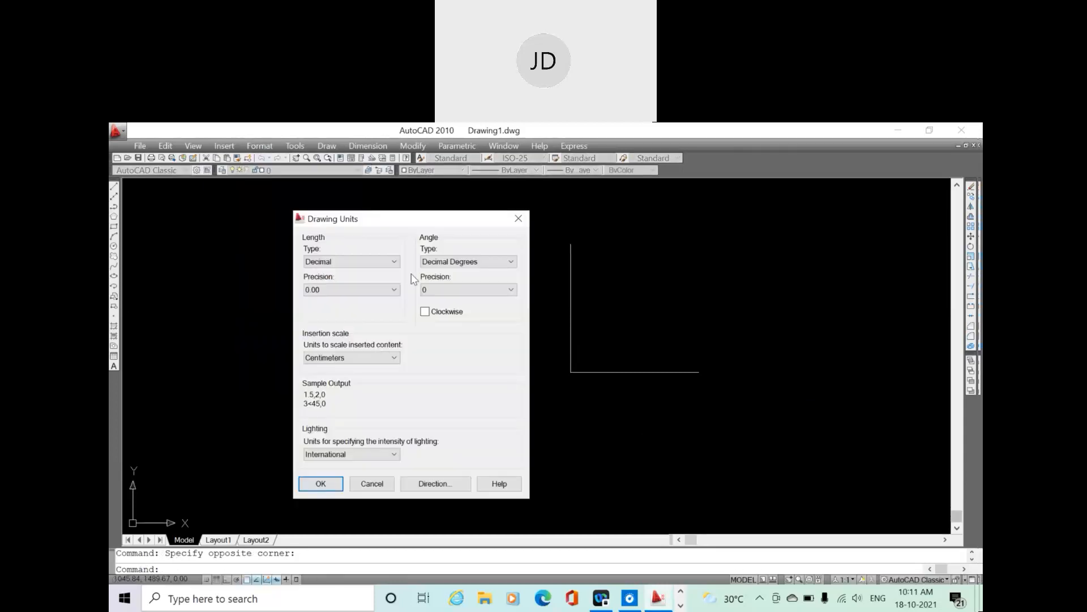
{"action": "left_click", "coordinate": [316, 290]}
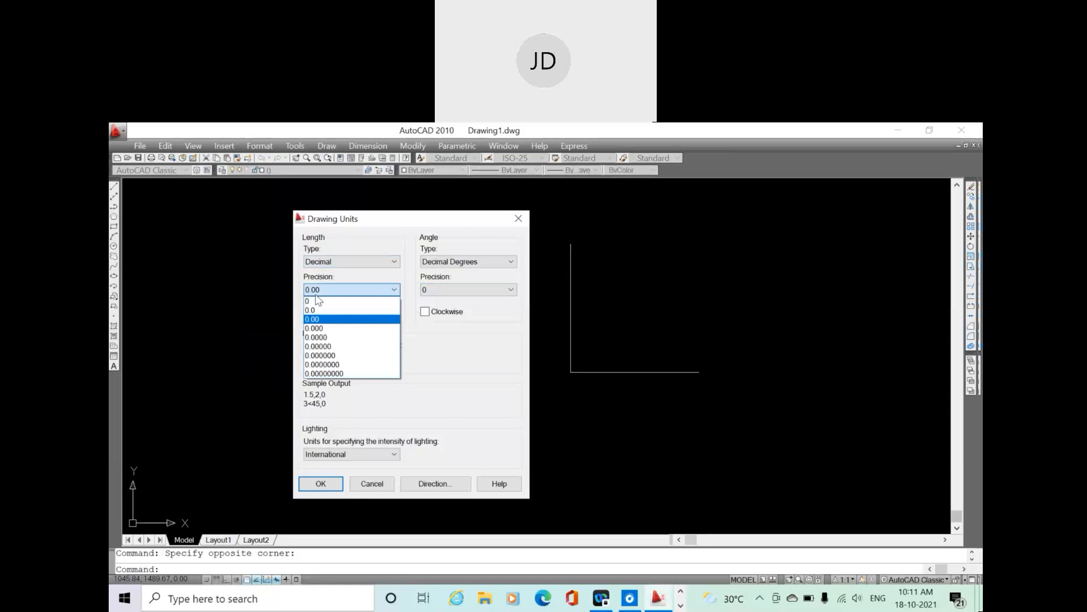
{"action": "left_click", "coordinate": [316, 301]}
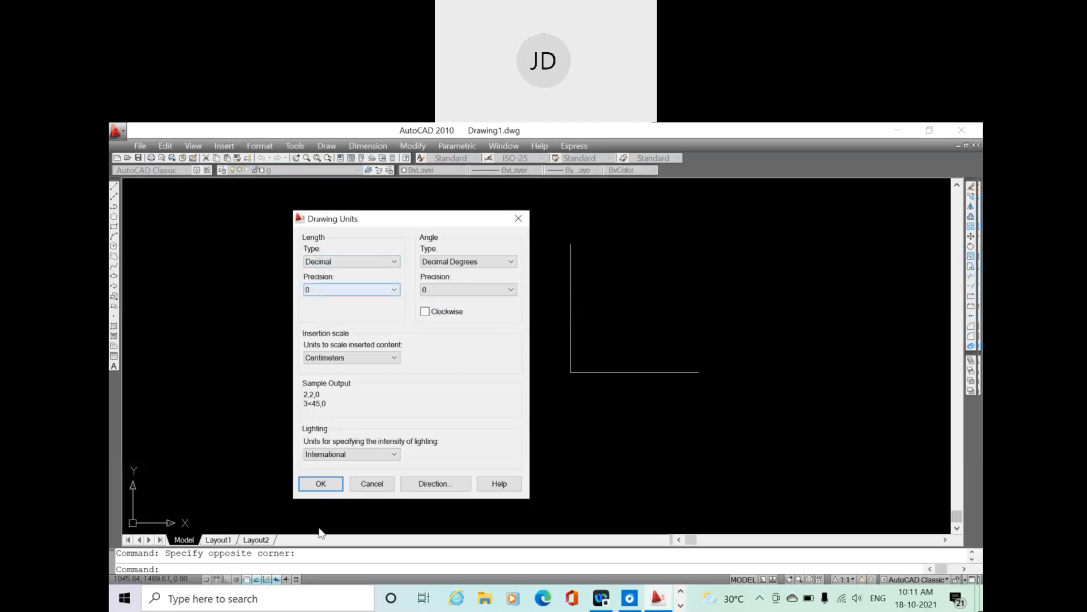
{"action": "left_click", "coordinate": [320, 486]}
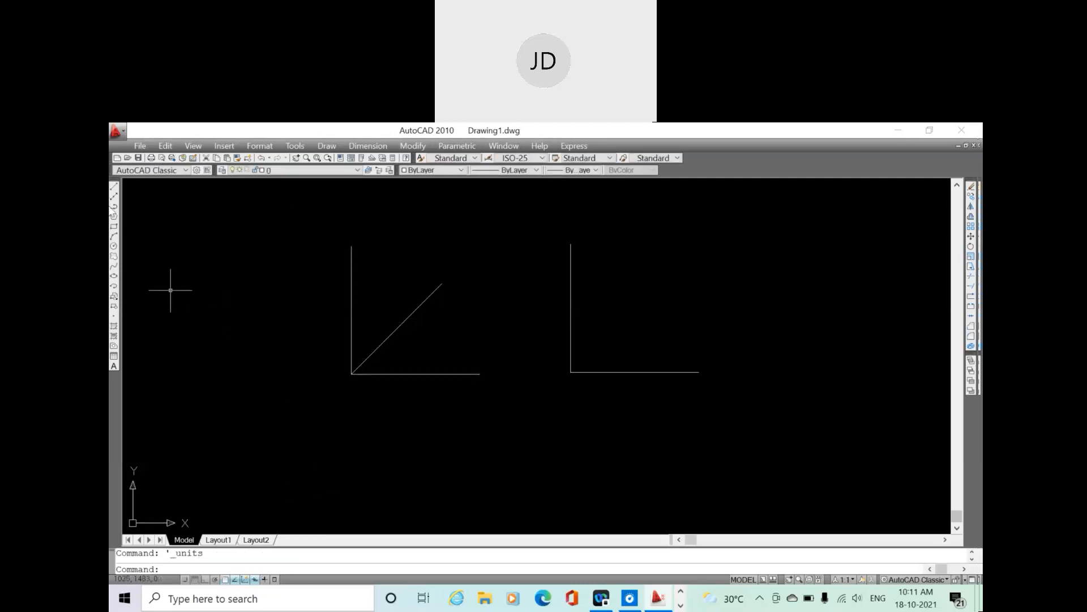
With Ortho on, draw a 10-unit horizontal line below the three-line figure and add a linear dimension above it
{"action": "left_click", "coordinate": [114, 186]}
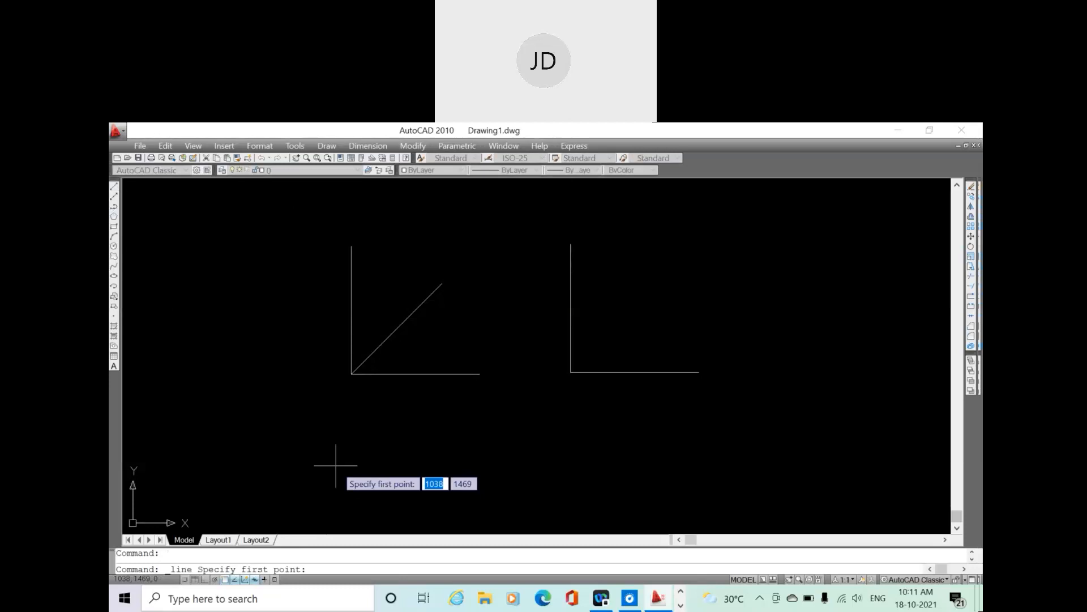
{"action": "scroll", "coordinate": [336, 466], "scroll_direction": "up", "scroll_amount": 2}
{"action": "middle_click_drag", "start_coordinate": [336, 465], "coordinate": [289, 400]}
{"action": "left_click", "coordinate": [207, 580]}
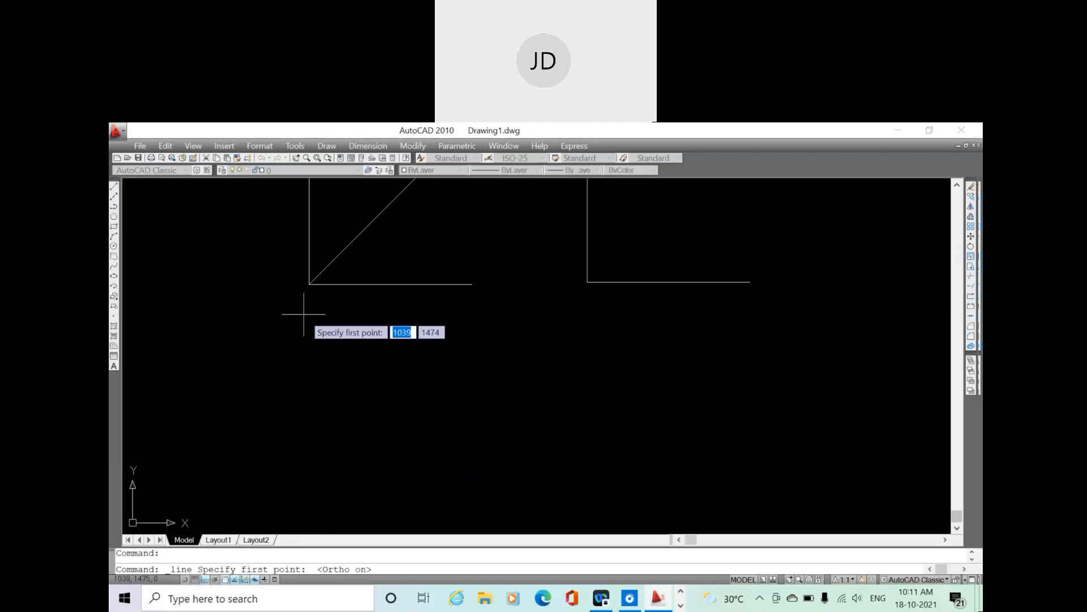
{"action": "left_click", "coordinate": [316, 419]}
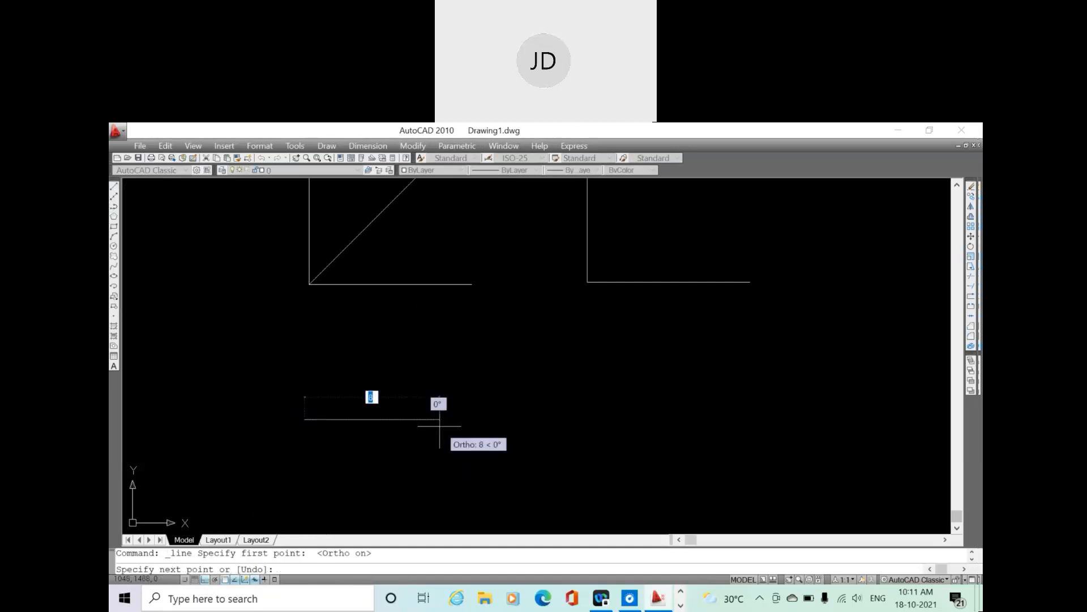
{"action": "type", "text": "10"}
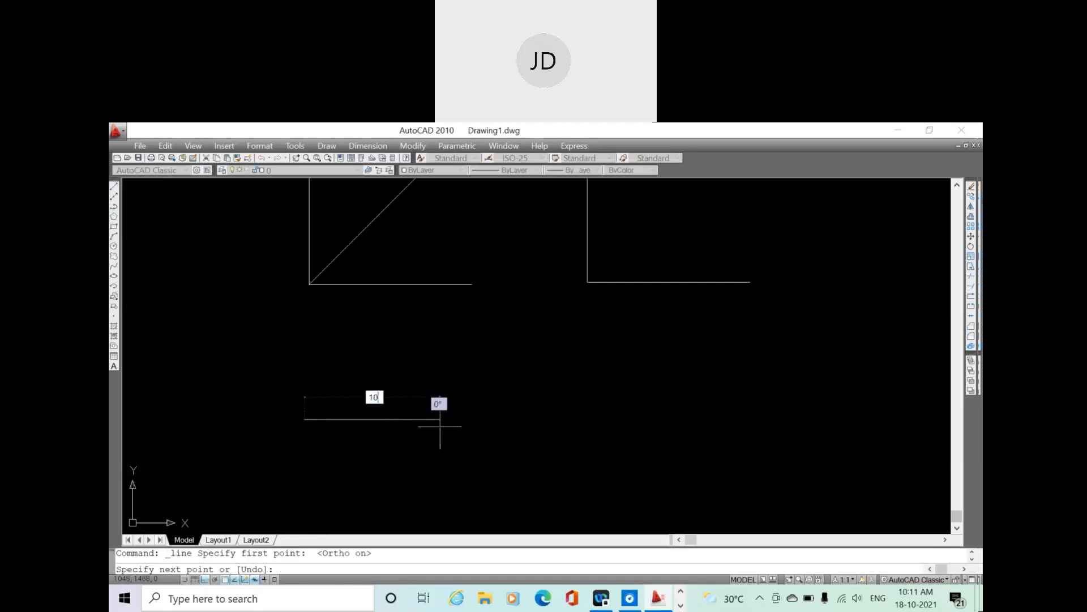
{"action": "key", "text": "Return"}
{"action": "key", "text": "Escape"}
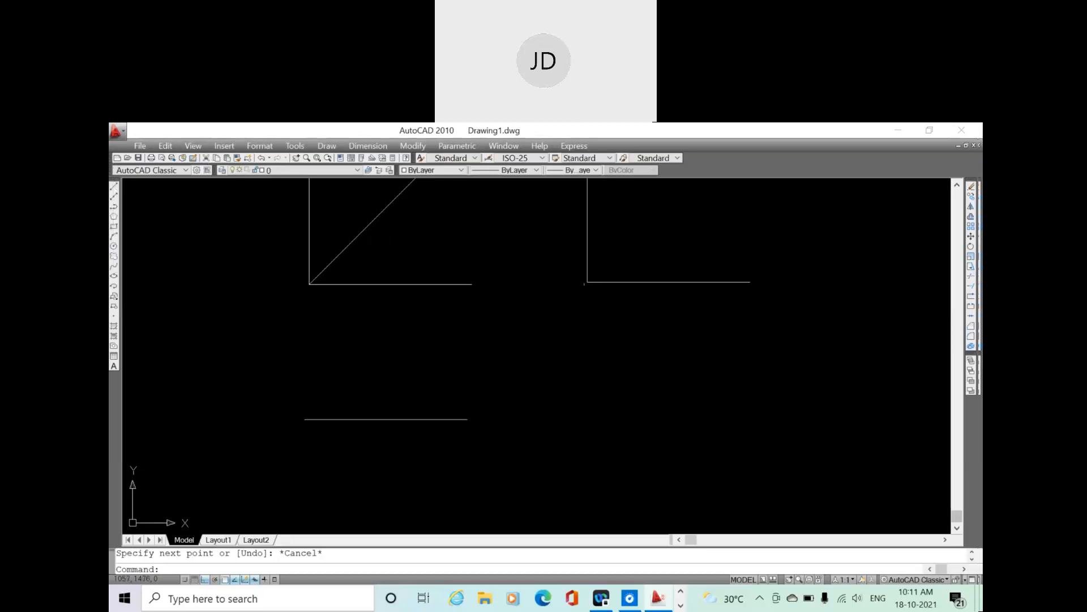
{"action": "left_click", "coordinate": [368, 146]}
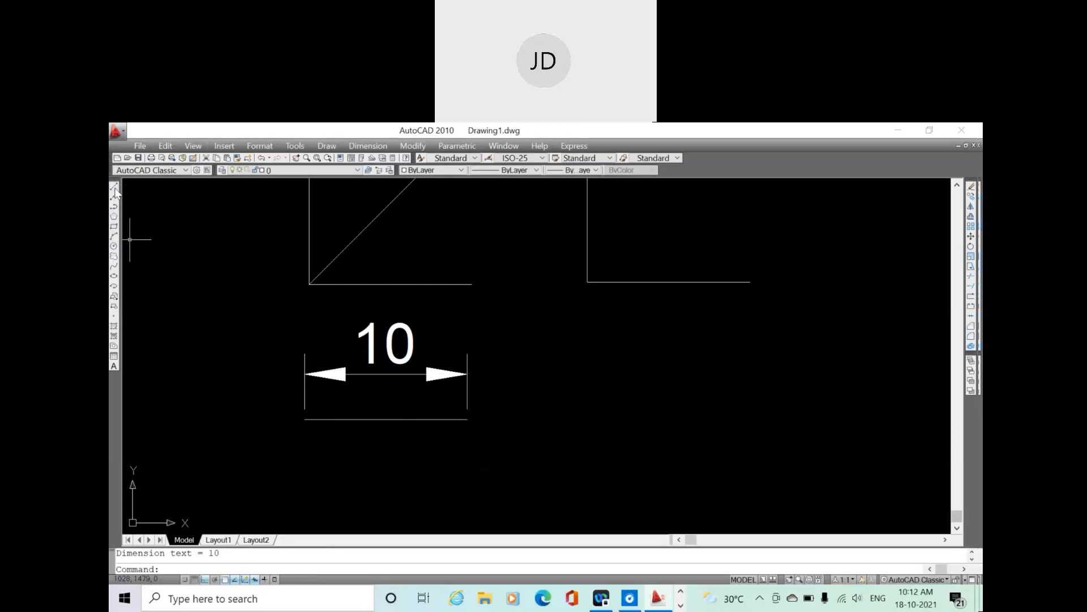
Draw a 10.5-unit horizontal line to the right of the dimensioned 10-unit line
{"action": "left_click", "coordinate": [113, 185]}
{"action": "left_click", "coordinate": [527, 423]}
{"action": "type", "text": "1"}
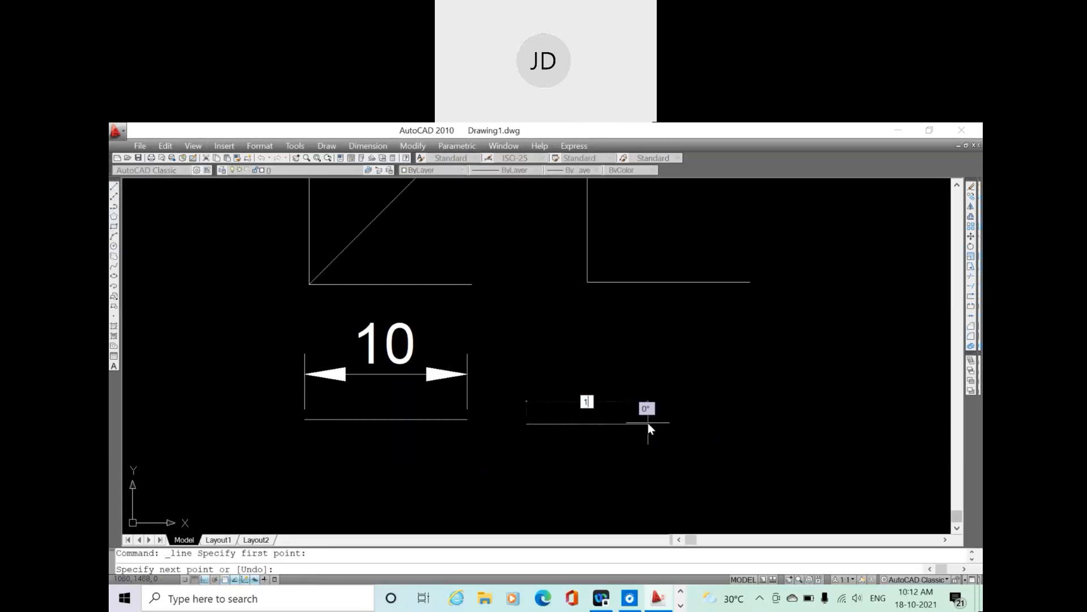
{"action": "type", "text": "0.5"}
{"action": "key", "text": "Return"}
{"action": "key", "text": "Escape"}
Add a linear dimension between the endpoints of the 10.5-unit line, placing it above the line
{"action": "left_click", "coordinate": [368, 146]}
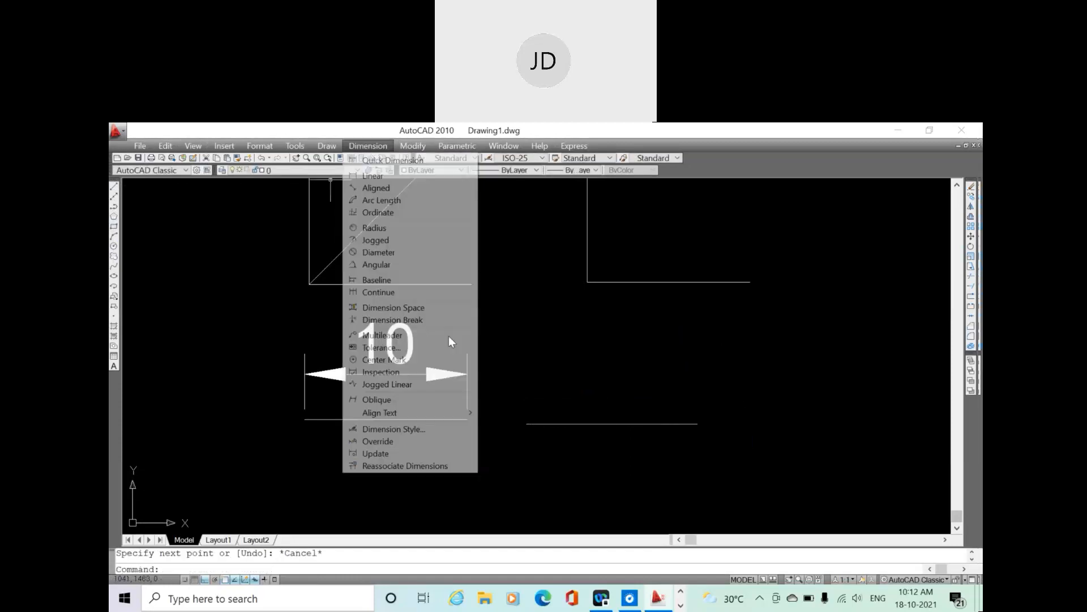
{"action": "left_click", "coordinate": [371, 176]}
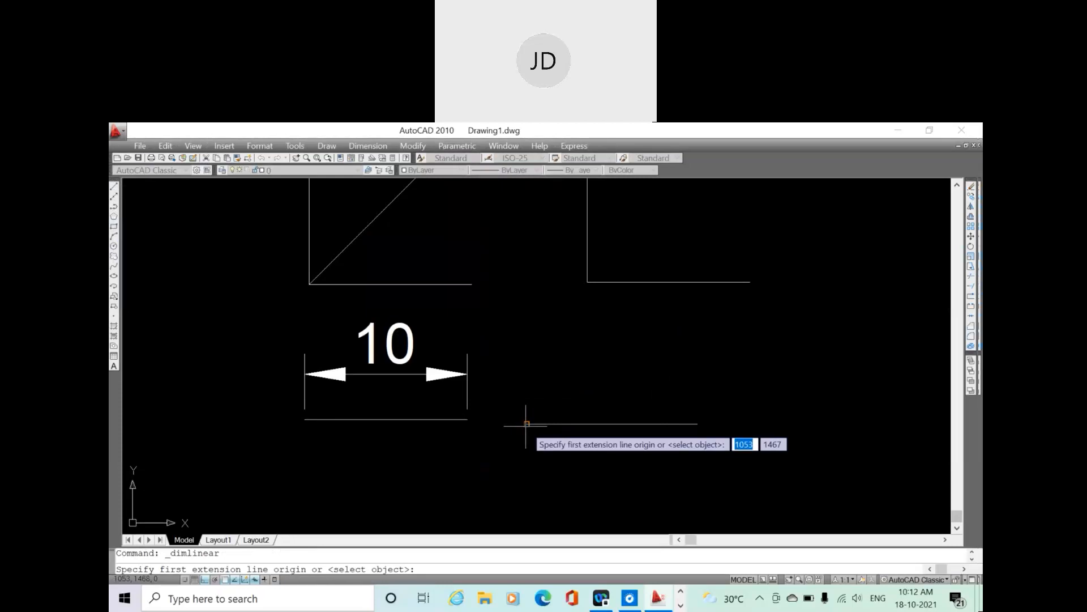
{"action": "left_click", "coordinate": [527, 424]}
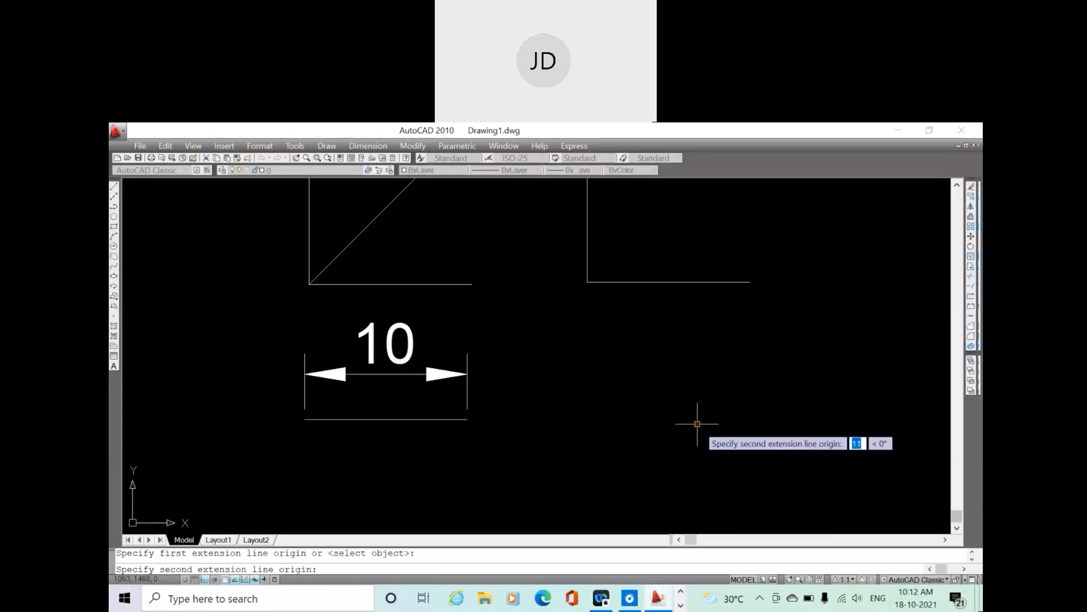
{"action": "left_click", "coordinate": [697, 424]}
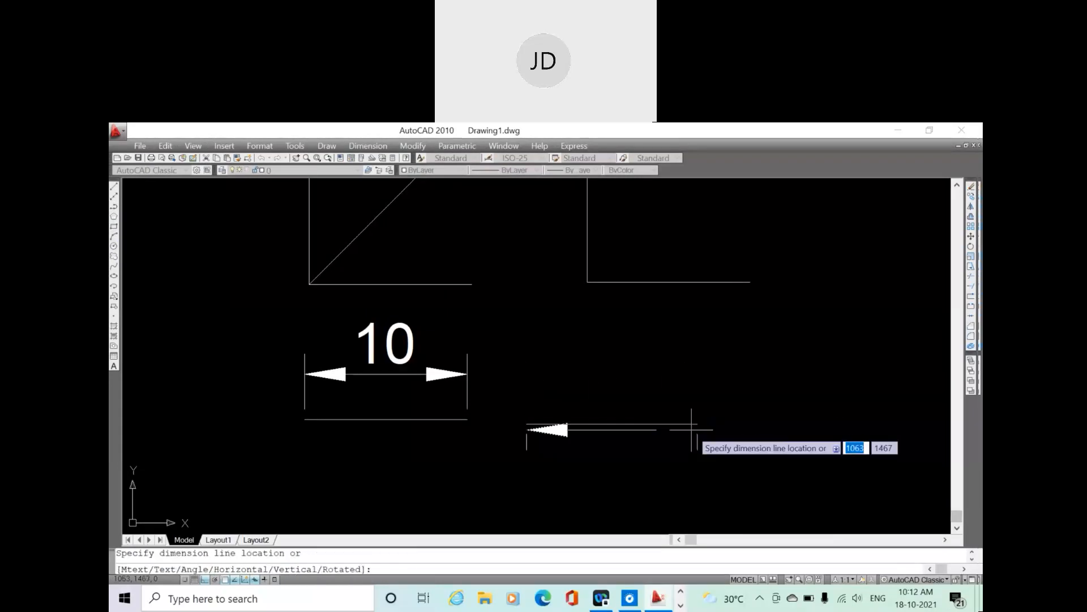
{"action": "left_click", "coordinate": [703, 381]}
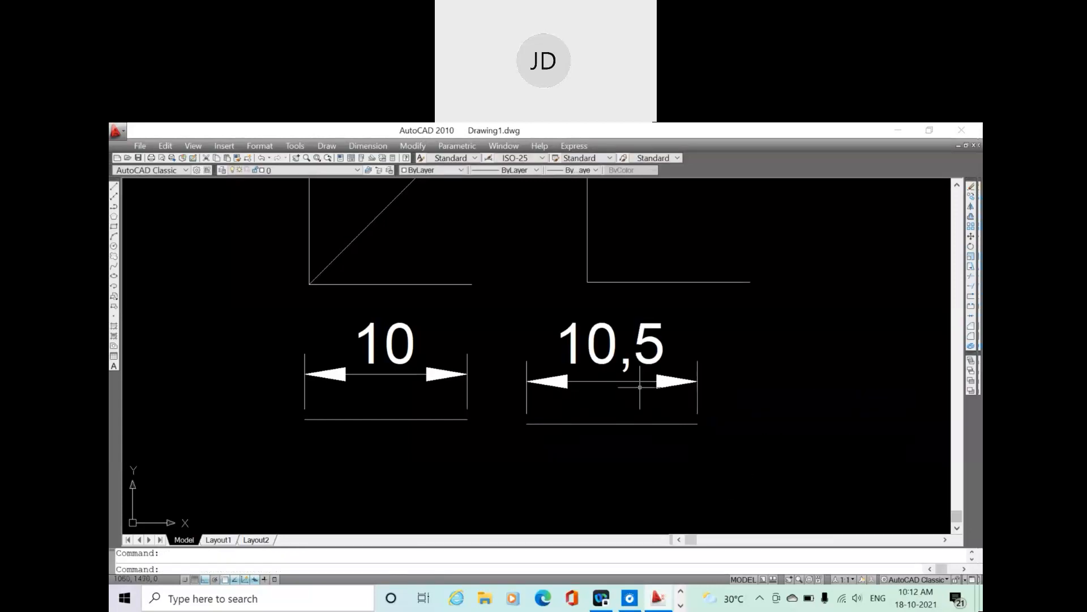
Erase the linear dimension above the 10.5-unit line
{"action": "left_click", "coordinate": [651, 383]}
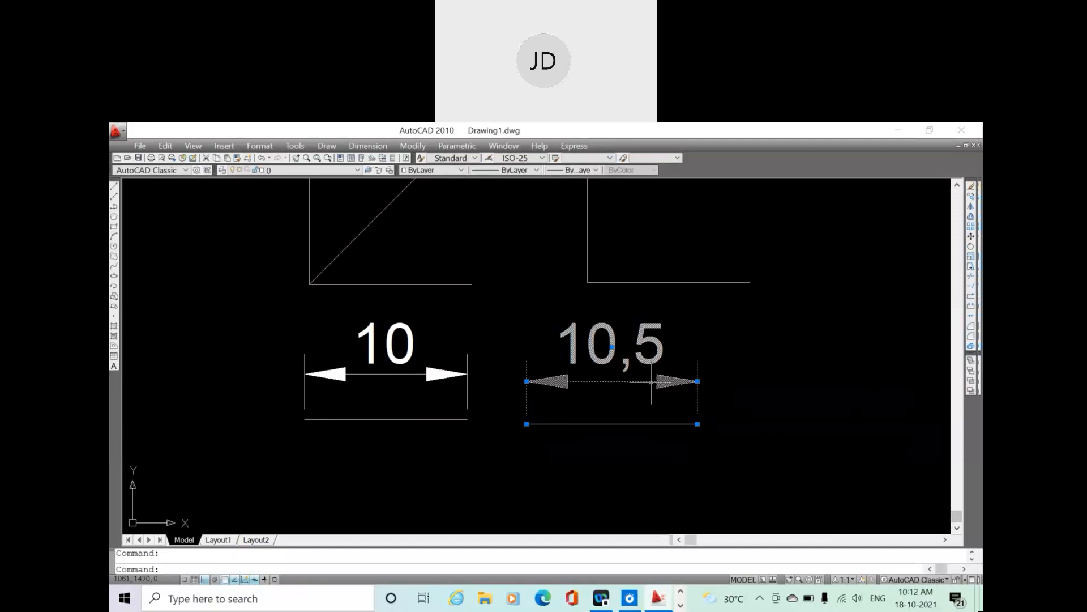
{"action": "key", "text": "Delete"}
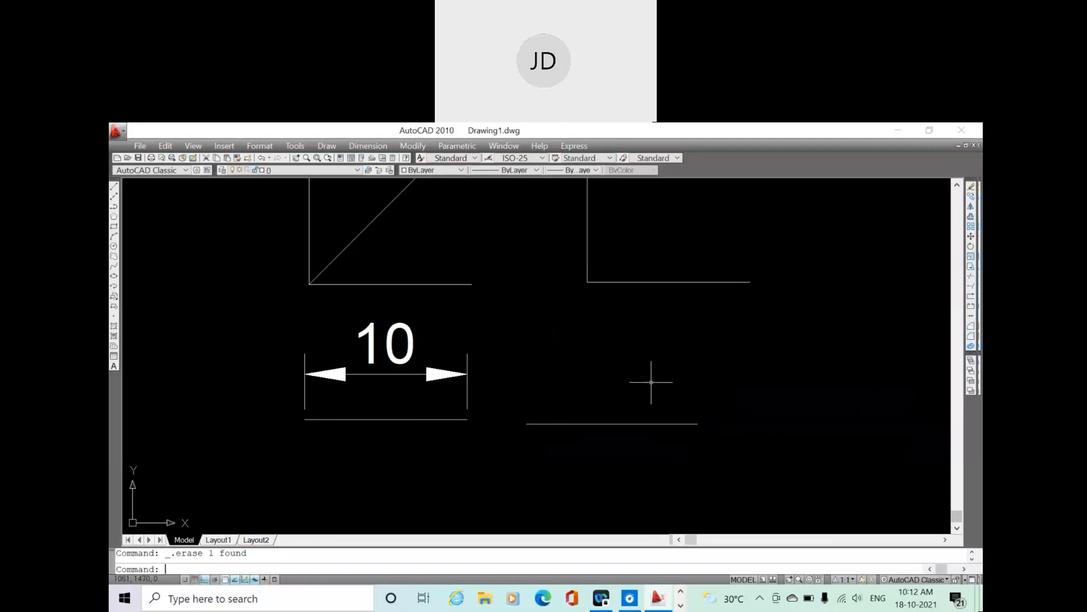
Examine the properties of the 10.5-unit line, close them and deselect the line
{"action": "left_click", "coordinate": [658, 424]}
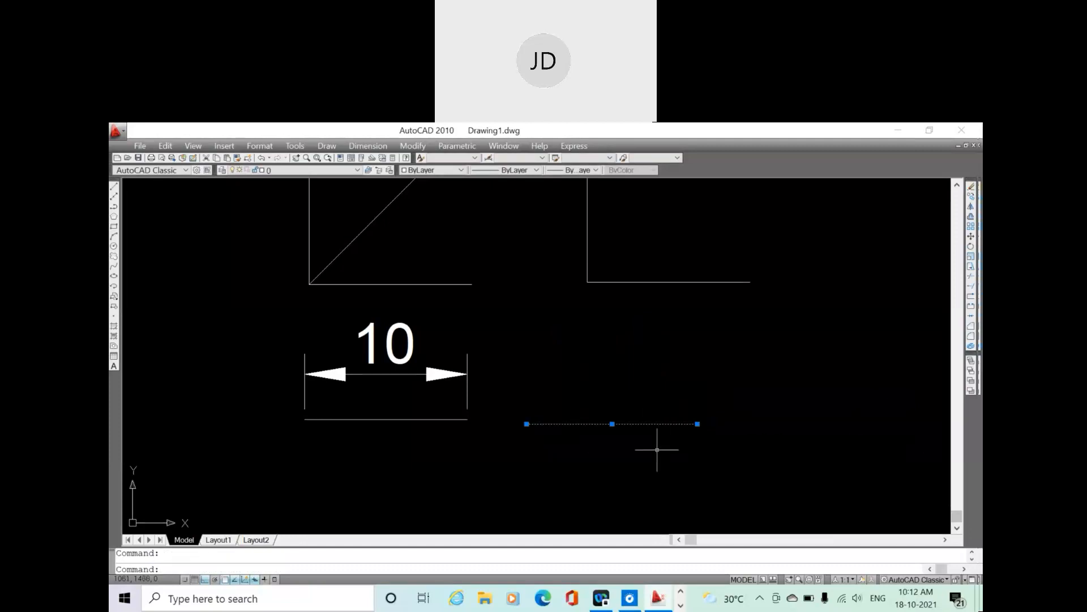
{"action": "key", "text": "Escape"}
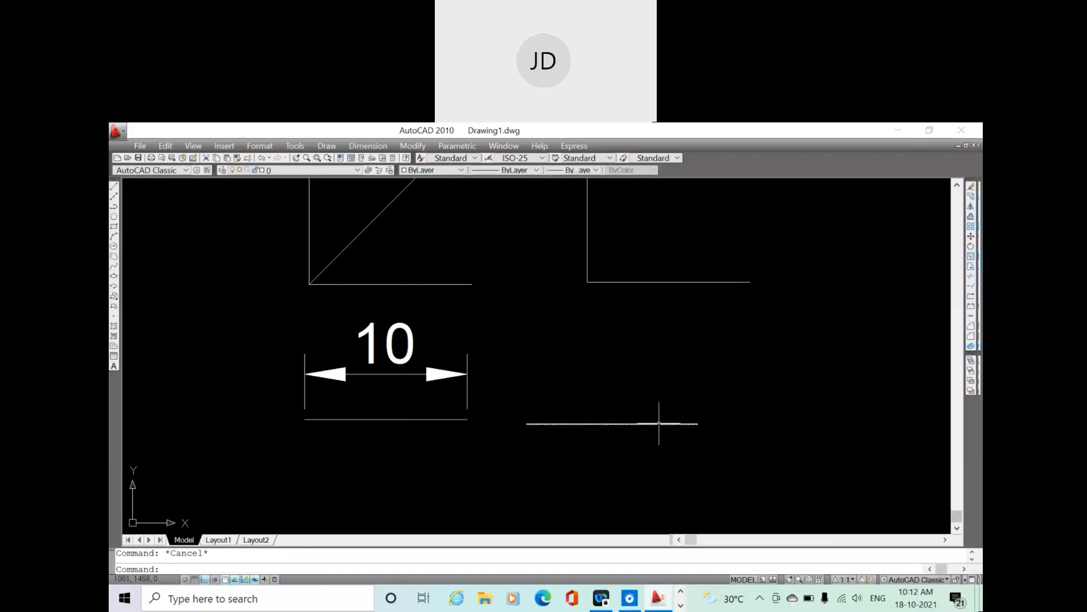
{"action": "double_click", "coordinate": [659, 423]}
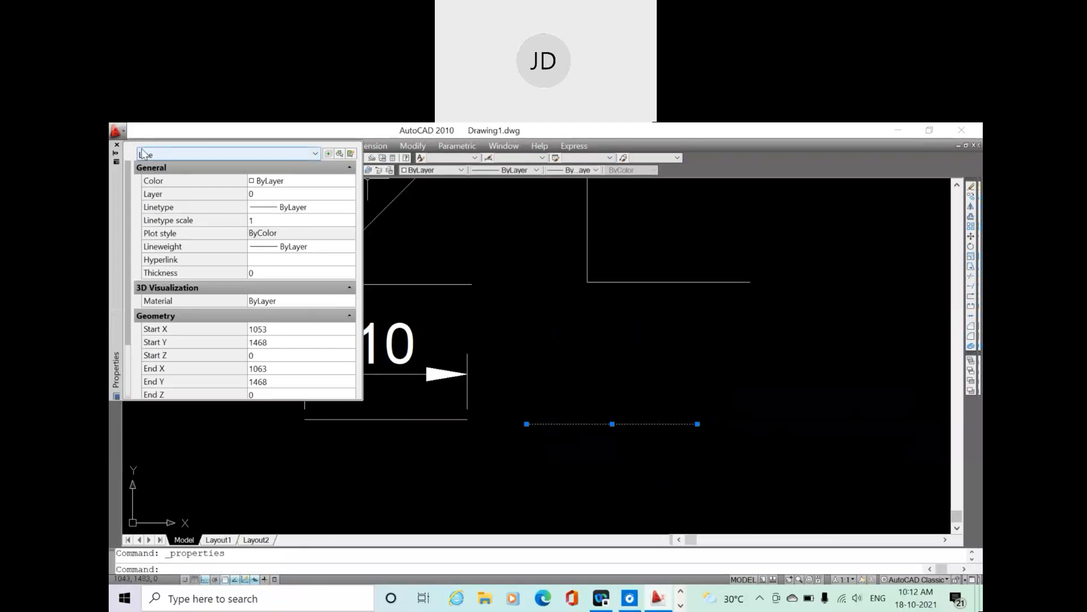
{"action": "left_click", "coordinate": [116, 144]}
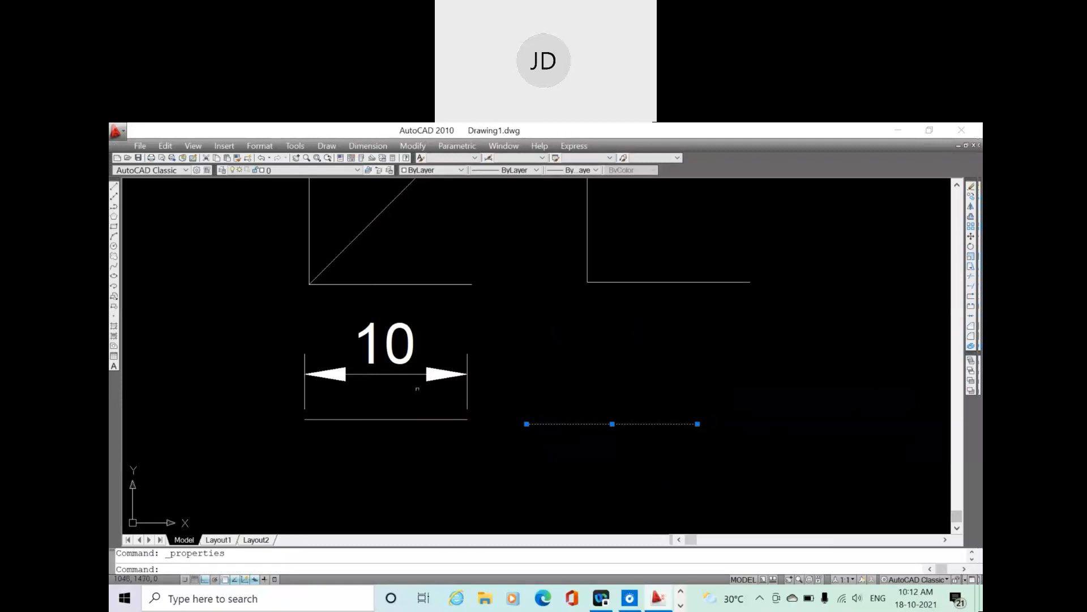
{"action": "key", "text": "Escape"}
{"action": "left_click", "coordinate": [525, 271]}
Trace a line over the 10.5-unit line from its left endpoint to its right endpoint
{"action": "left_click", "coordinate": [114, 185]}
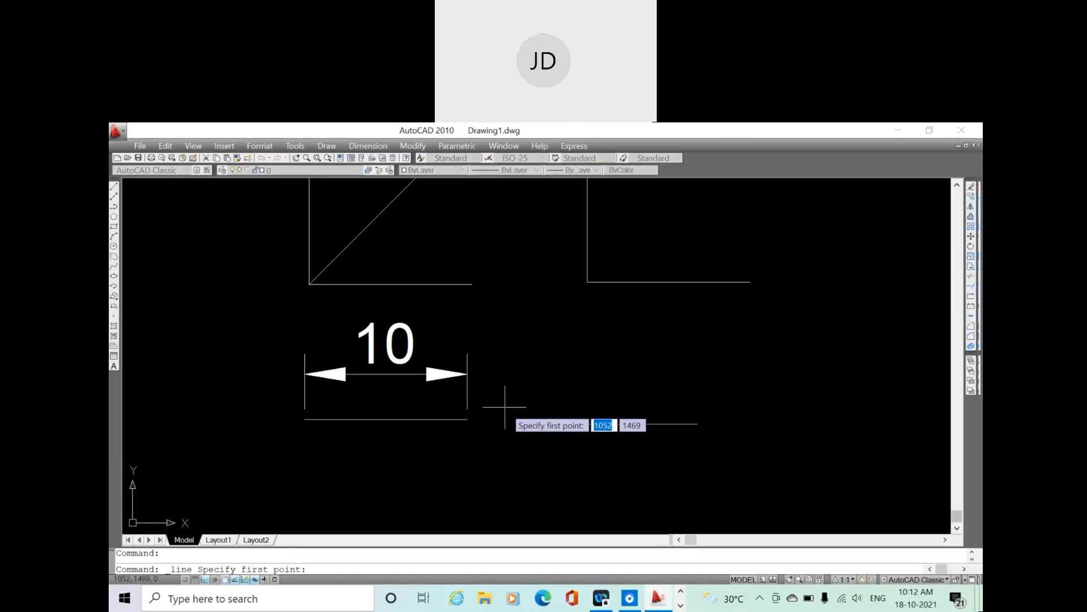
{"action": "left_click", "coordinate": [527, 424]}
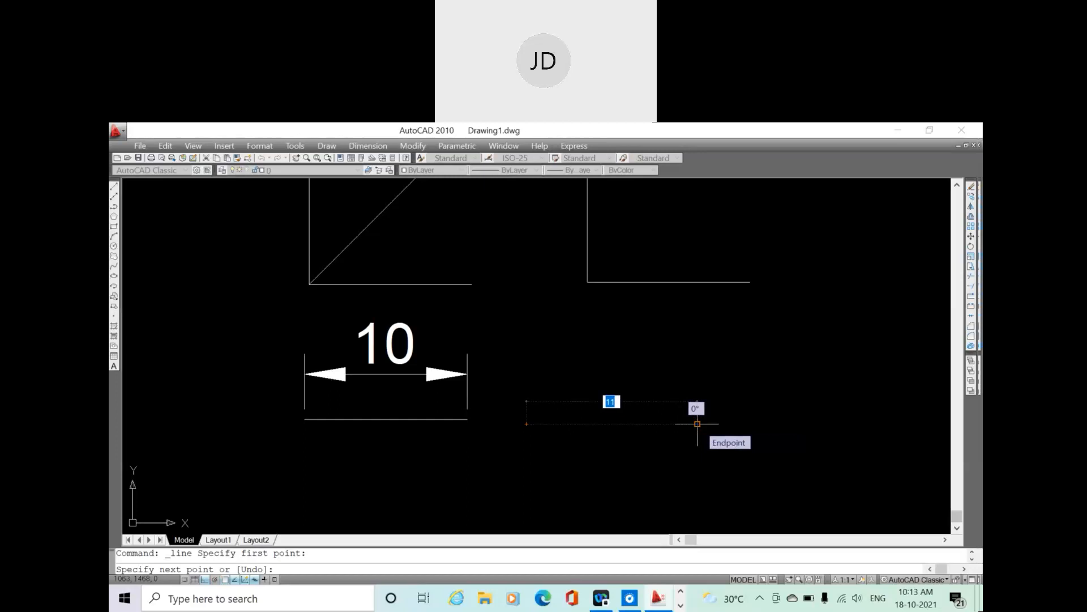
{"action": "left_click", "coordinate": [697, 424]}
{"action": "key", "text": "Escape"}
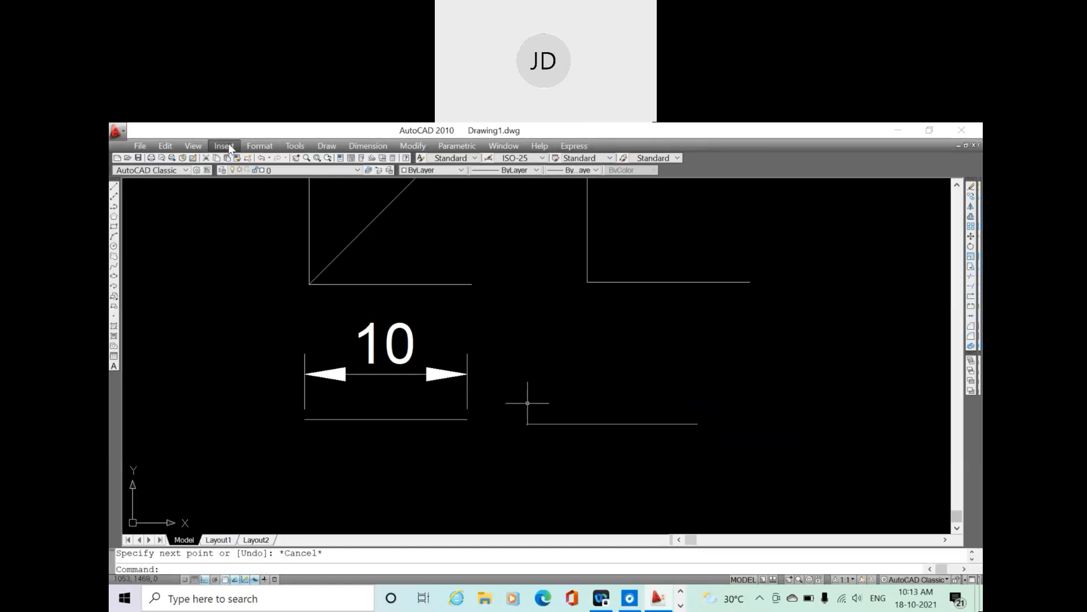
Switch the drawing units' length precision to 0.00, return it to 0 and accept the units settings
{"action": "left_click", "coordinate": [252, 149]}
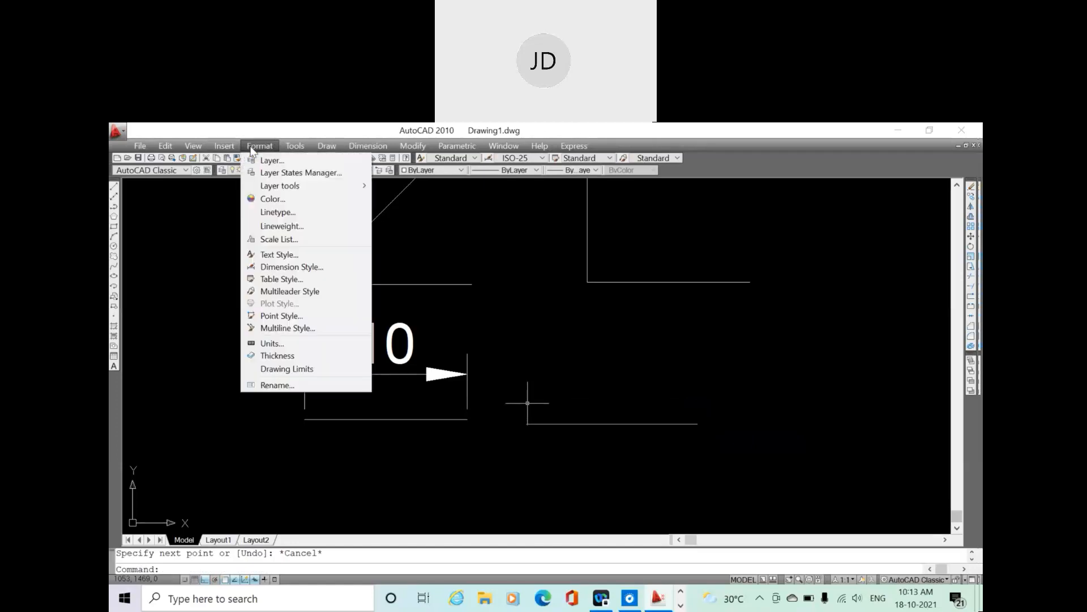
{"action": "left_click", "coordinate": [271, 344]}
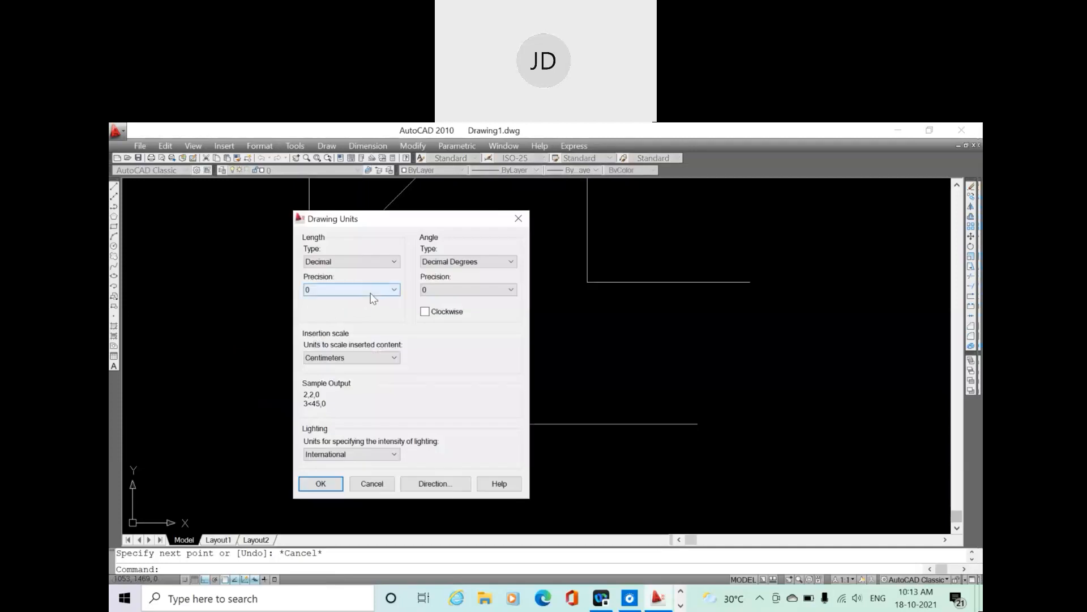
{"action": "left_click", "coordinate": [371, 293]}
{"action": "left_click", "coordinate": [342, 320]}
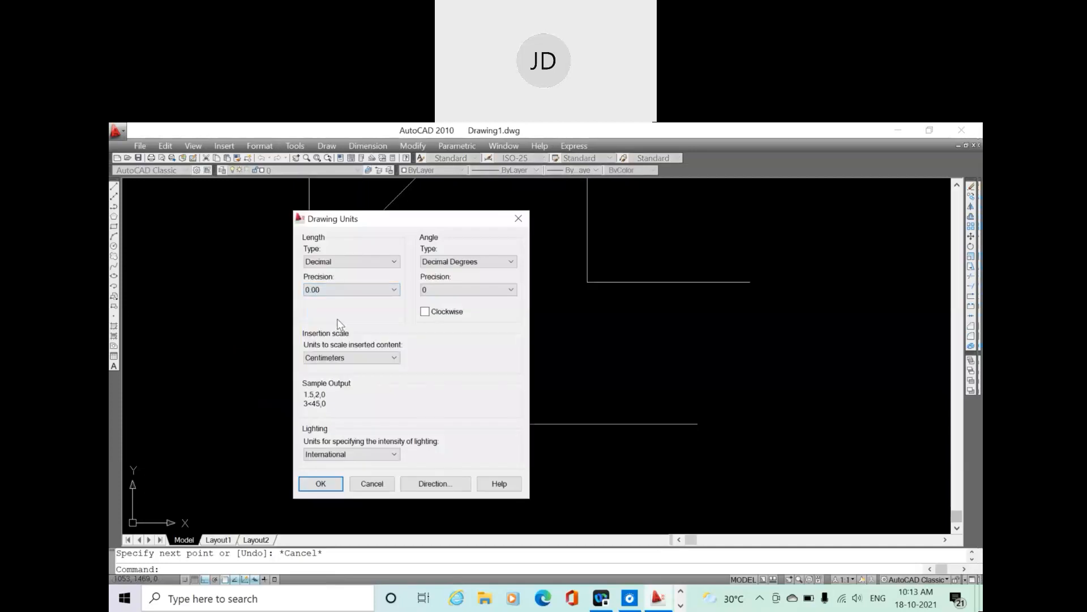
{"action": "left_click", "coordinate": [373, 294]}
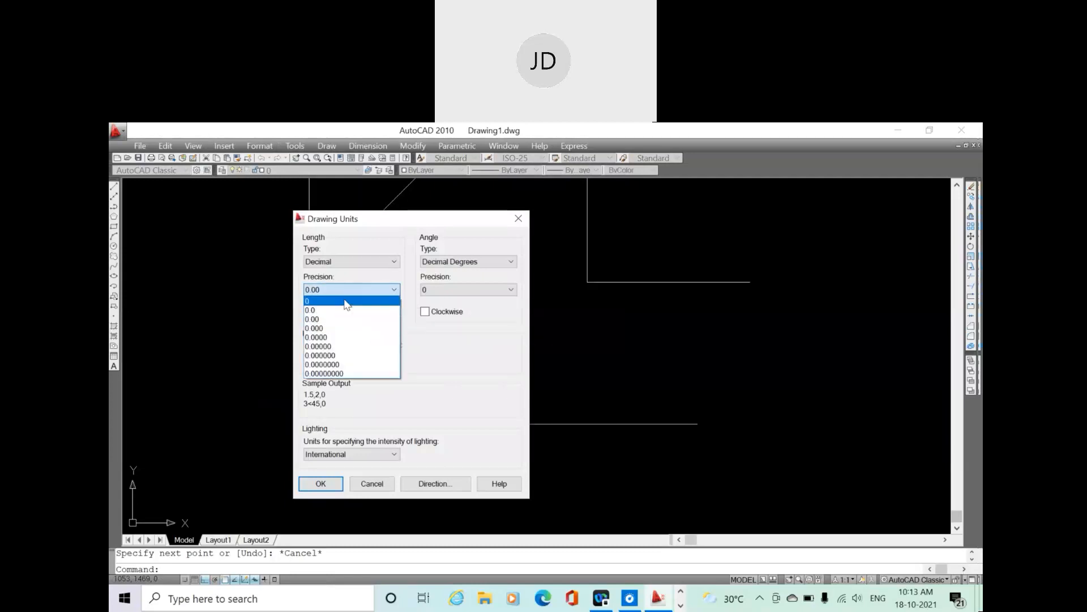
{"action": "left_click", "coordinate": [347, 302]}
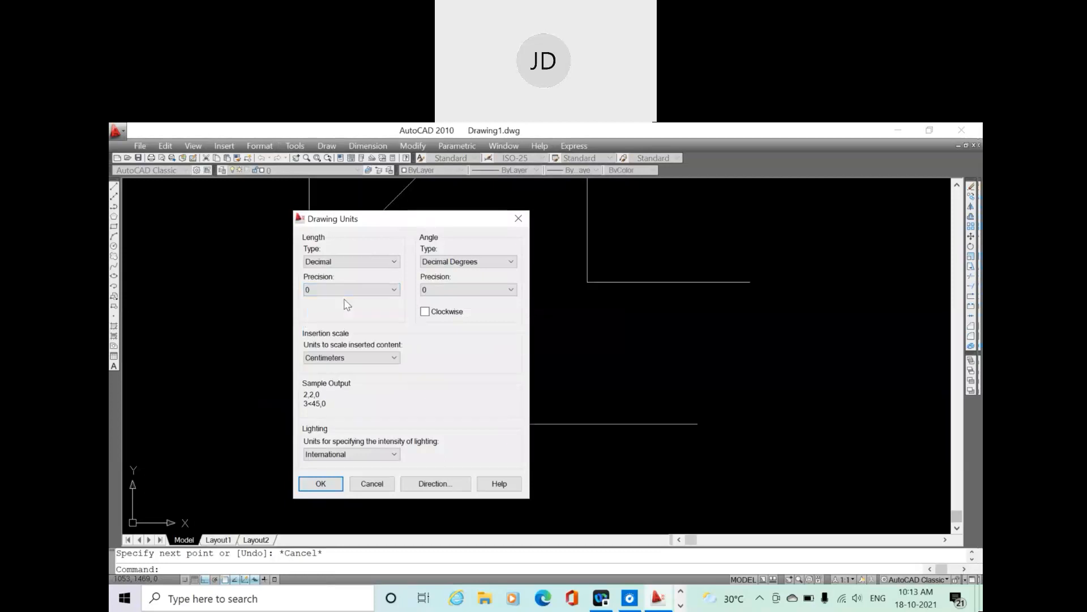
{"action": "left_click", "coordinate": [320, 483]}
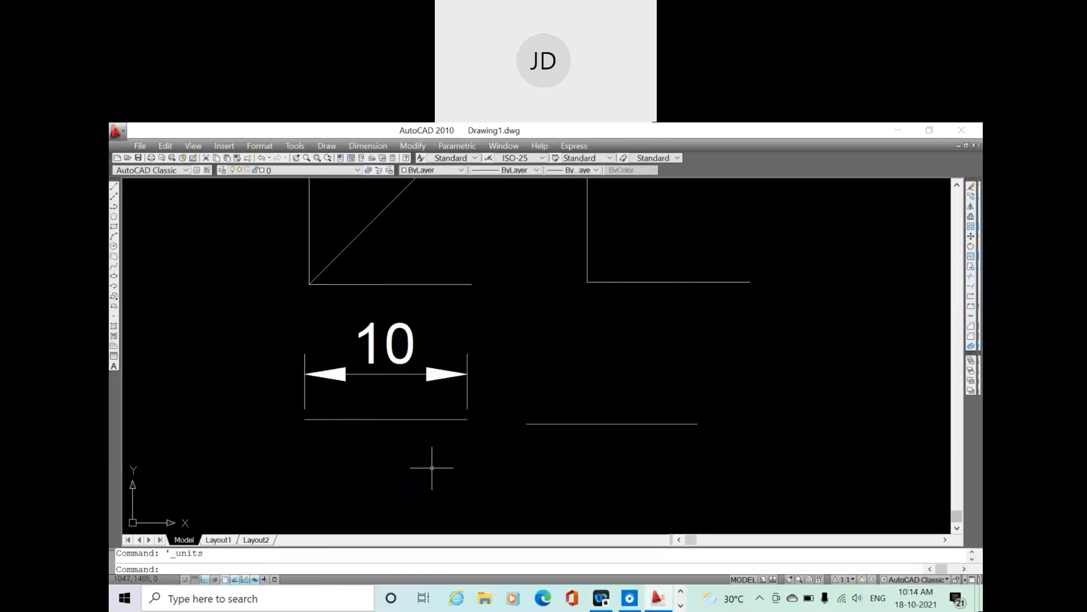
Erase all the practice lines and the linear dimension from the drawing
{"action": "scroll", "coordinate": [426, 482], "scroll_direction": "down", "scroll_amount": 2}
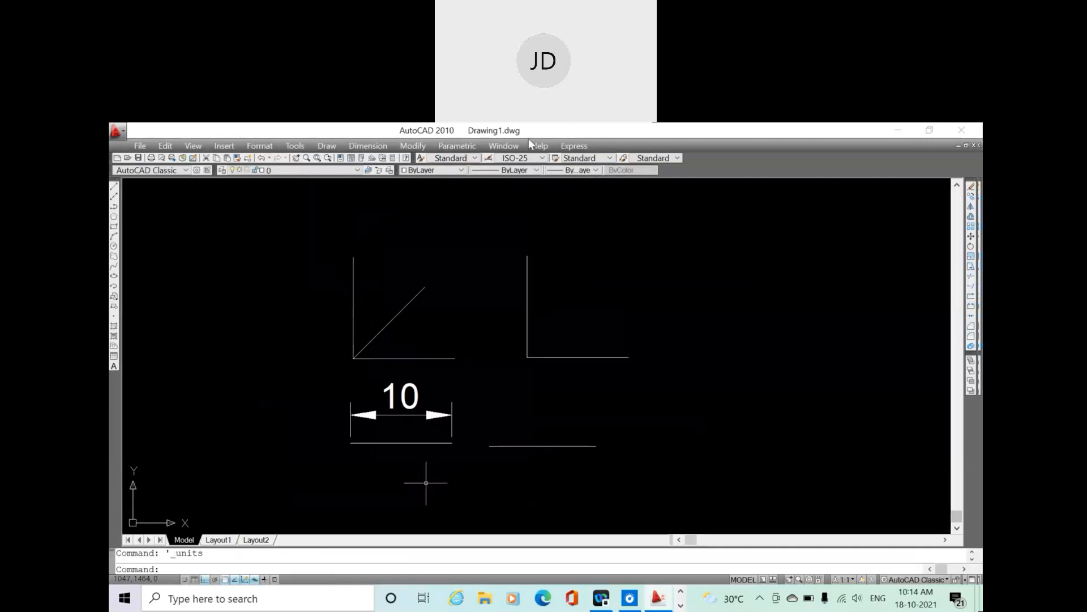
{"action": "double_click", "coordinate": [550, 466]}
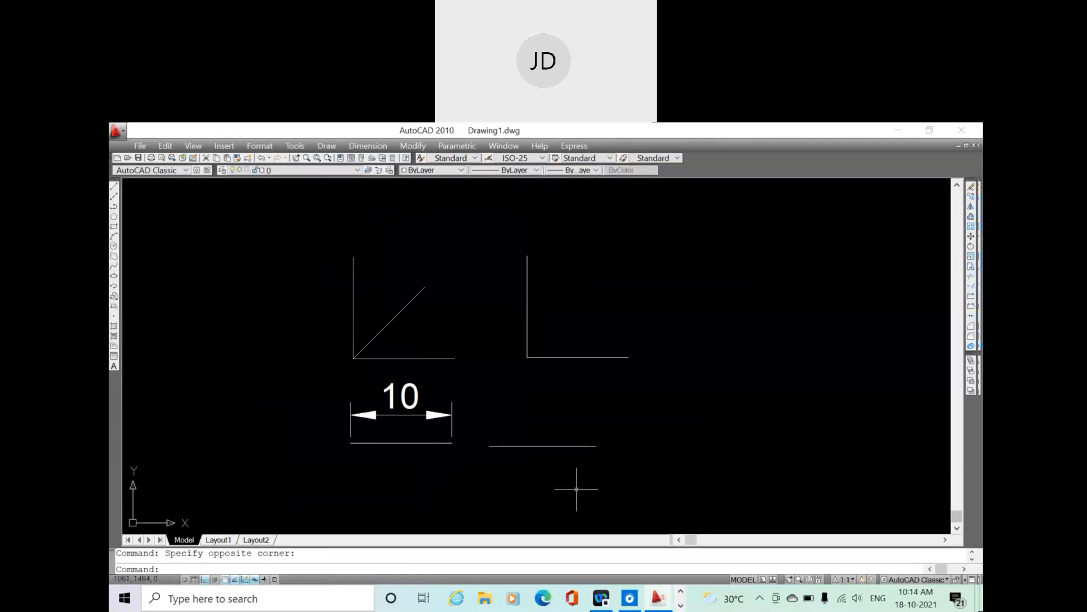
{"action": "left_click_drag", "start_coordinate": [577, 489], "coordinate": [323, 272]}
{"action": "key", "text": "Delete"}
{"action": "right_click", "coordinate": [327, 274]}
{"action": "double_click", "coordinate": [308, 223]}
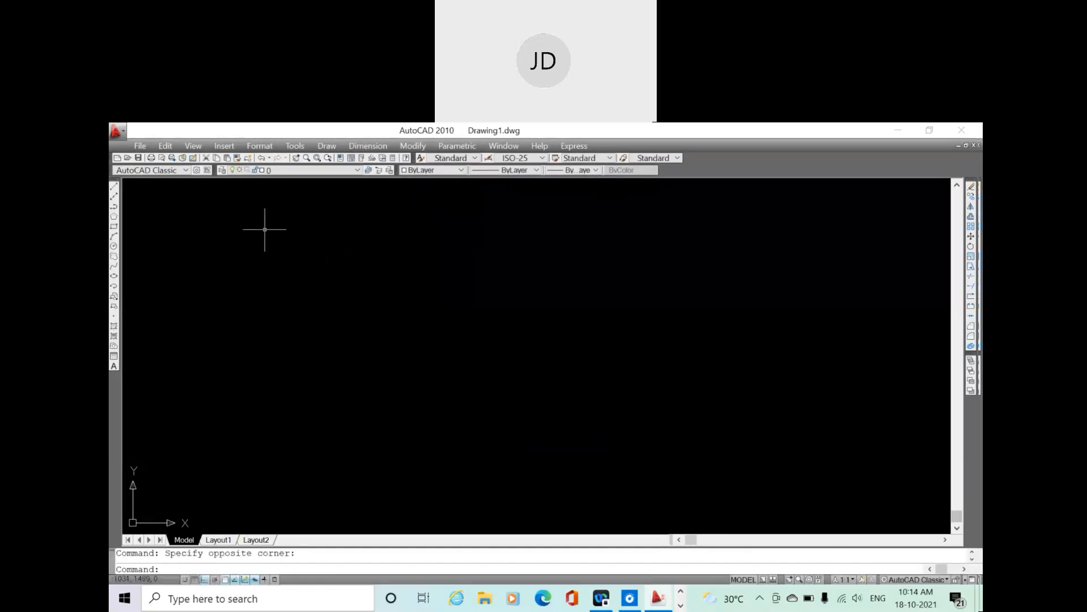